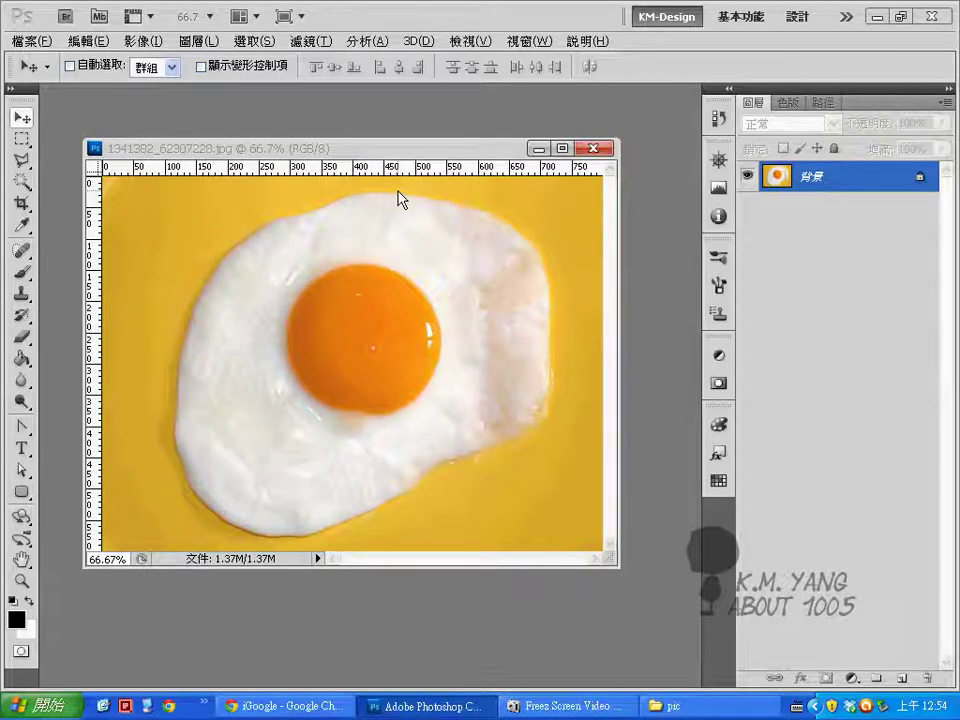
# - Pick the Pen Tool (鋼筆工具) from the toolbox flyout over the fried-egg photo
pyautogui.moveTo(22, 428); pyautogui.dragTo(75, 430)
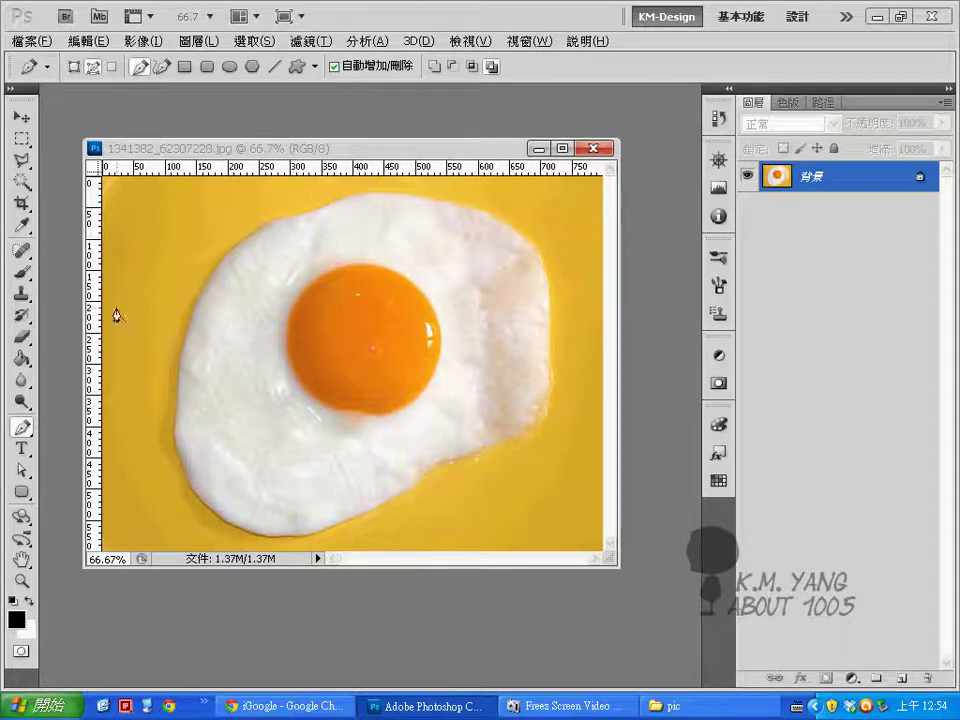
# - Add a new empty layer and trace a closed curved Pen outline around the egg white
pyautogui.click(900, 679)
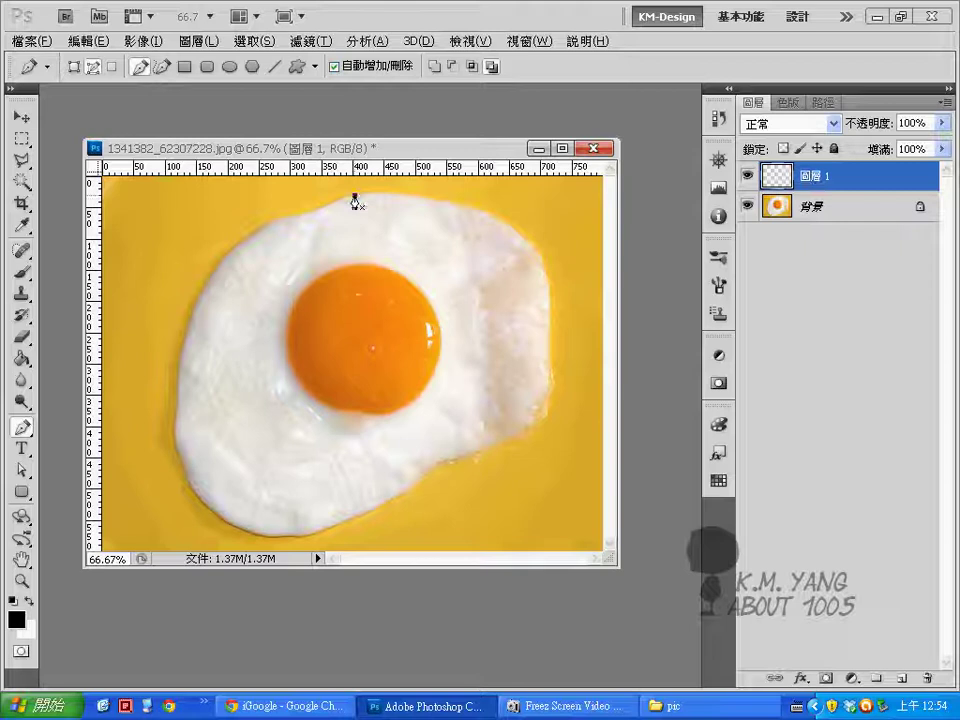
pyautogui.moveTo(268, 219); pyautogui.dragTo(268, 226)
pyautogui.moveTo(187, 316); pyautogui.dragTo(174, 388)
pyautogui.moveTo(205, 495); pyautogui.dragTo(240, 533)
pyautogui.moveTo(337, 537); pyautogui.dragTo(393, 518)
pyautogui.moveTo(440, 480); pyautogui.dragTo(491, 474)
pyautogui.moveTo(558, 394); pyautogui.dragTo(561, 382)
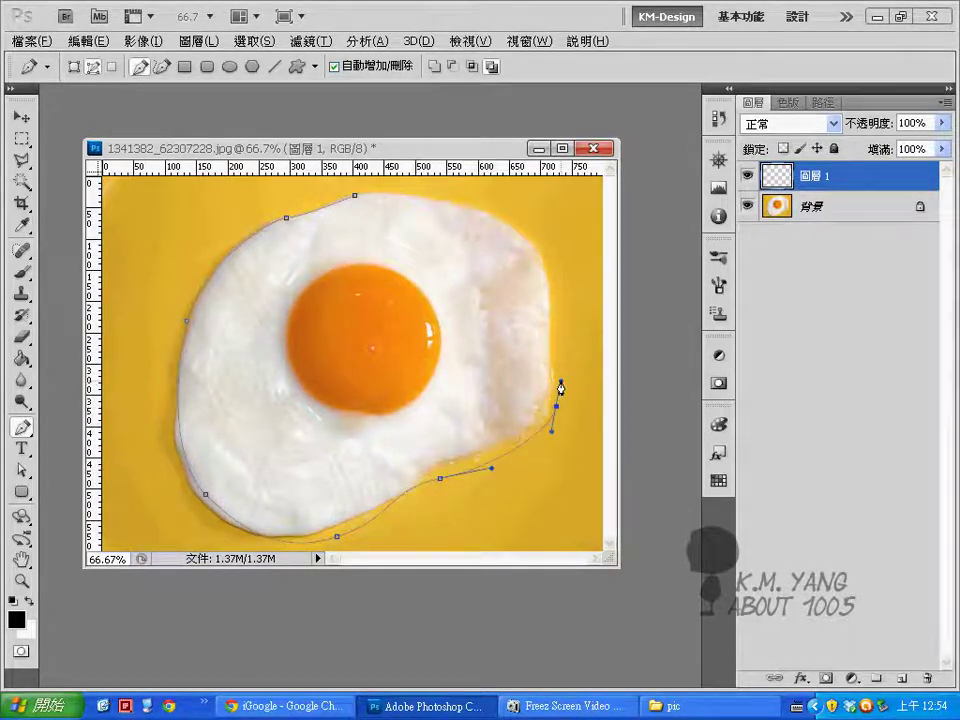
pyautogui.moveTo(528, 236); pyautogui.dragTo(474, 205)
pyautogui.moveTo(355, 196); pyautogui.dragTo(320, 217)
pyautogui.press('Return')
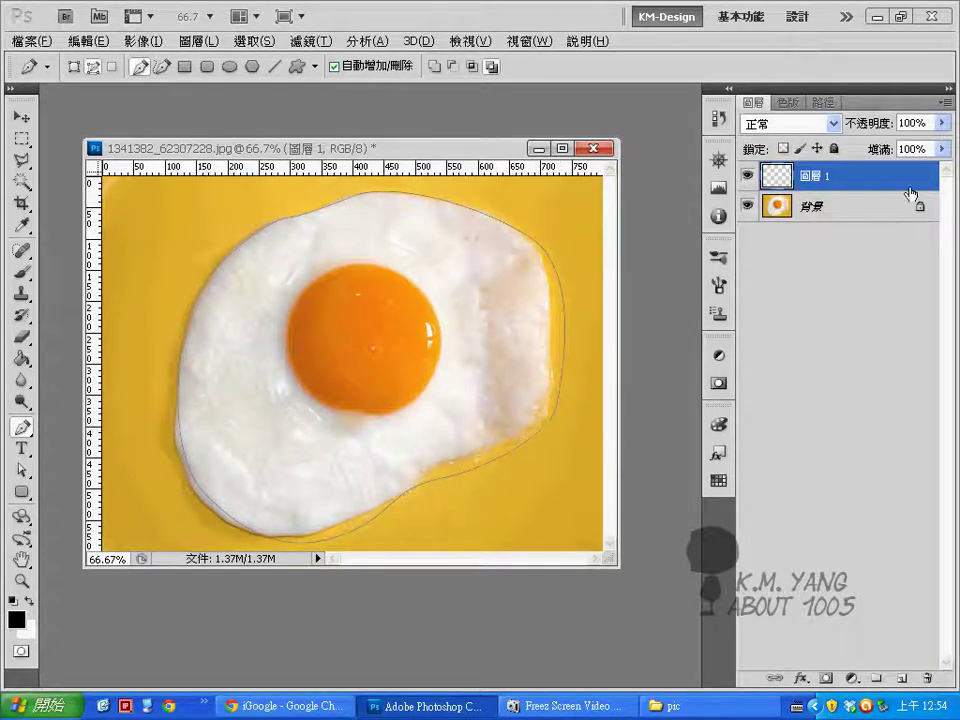
# - Save the egg-white work path as 路徑1 in the Paths panel, then deselect it
pyautogui.click(823, 102)
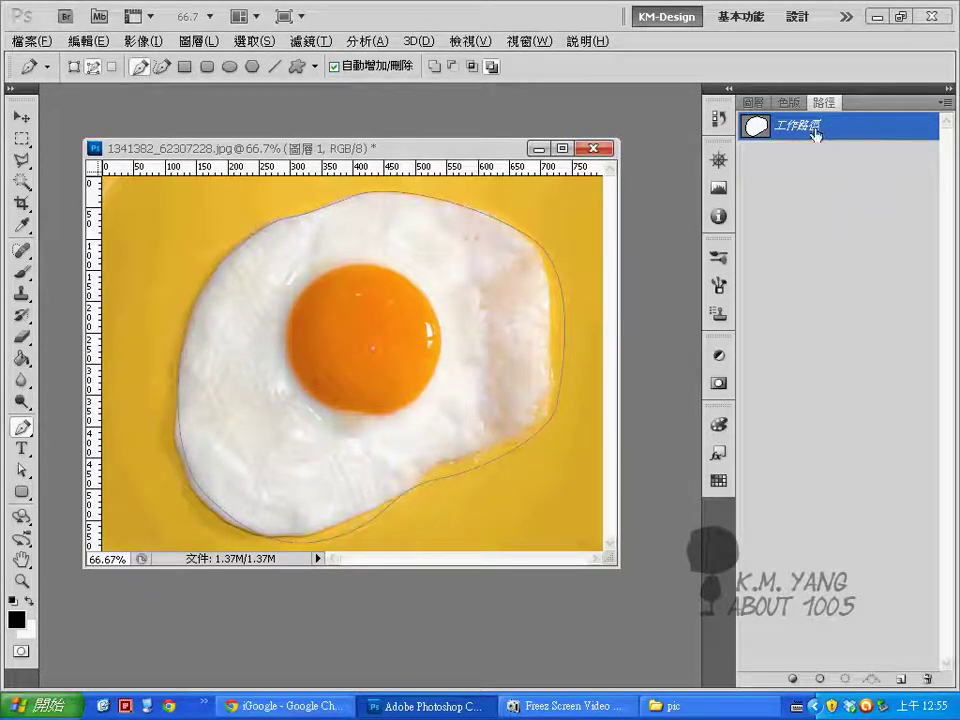
pyautogui.moveTo(897, 673); pyautogui.dragTo(899, 677)
pyautogui.press('Return')
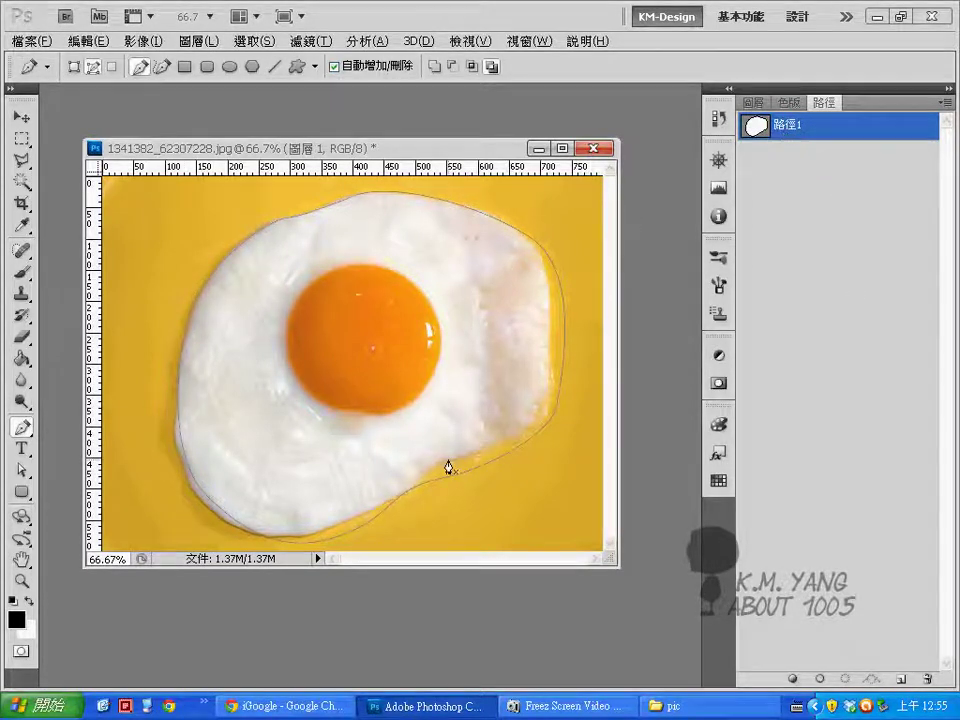
pyautogui.click(803, 170)
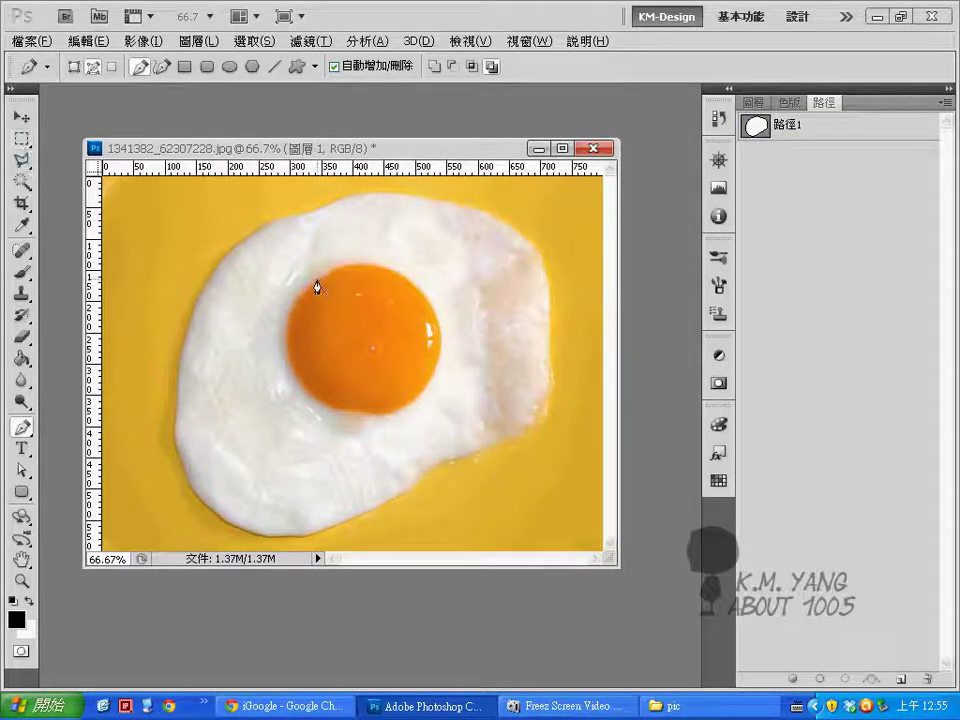
# - Draw a closed curved Pen path around the round yolk and save it as 路徑2
pyautogui.moveTo(306, 290); pyautogui.dragTo(286, 316)
pyautogui.moveTo(293, 375); pyautogui.dragTo(434, 383)
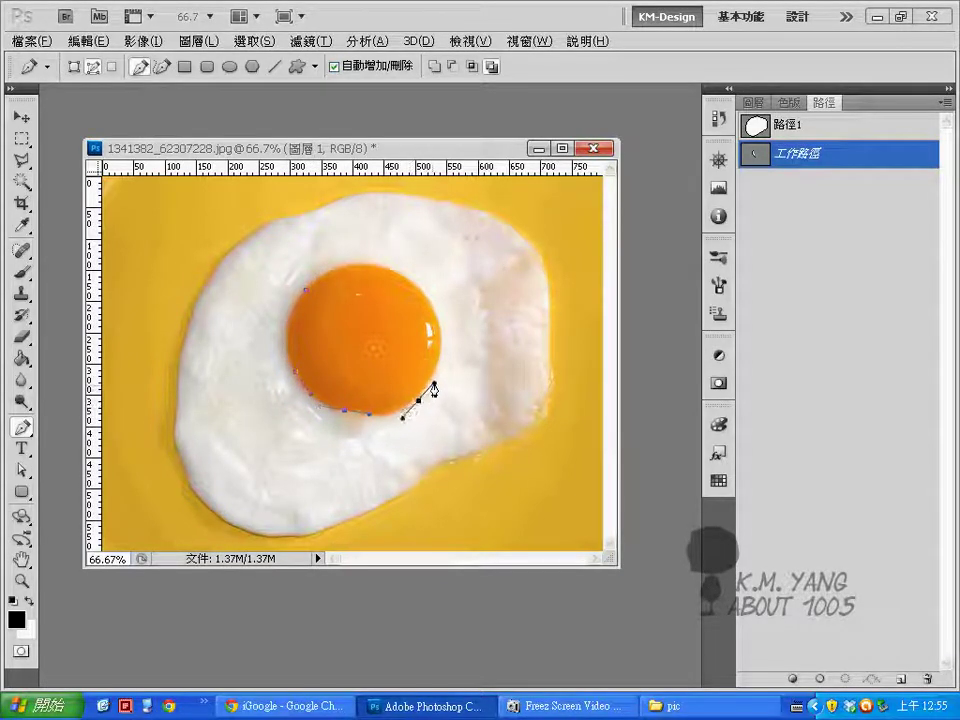
pyautogui.moveTo(443, 320); pyautogui.dragTo(438, 304)
pyautogui.moveTo(386, 270); pyautogui.dragTo(363, 267)
pyautogui.moveTo(305, 290); pyautogui.dragTo(290, 330)
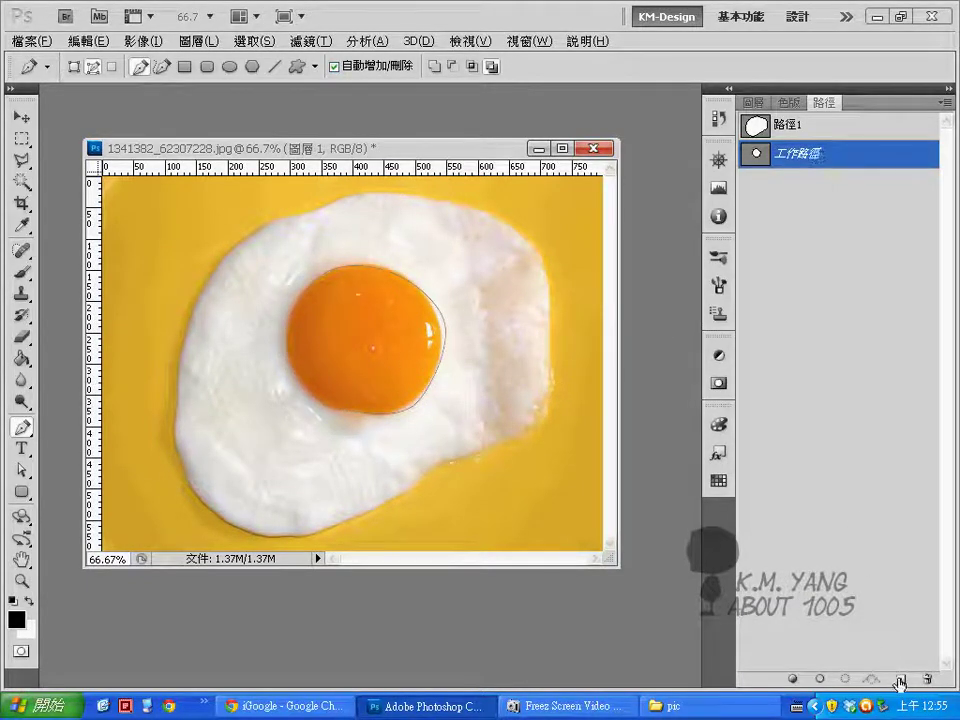
pyautogui.moveTo(899, 683); pyautogui.dragTo(899, 683)
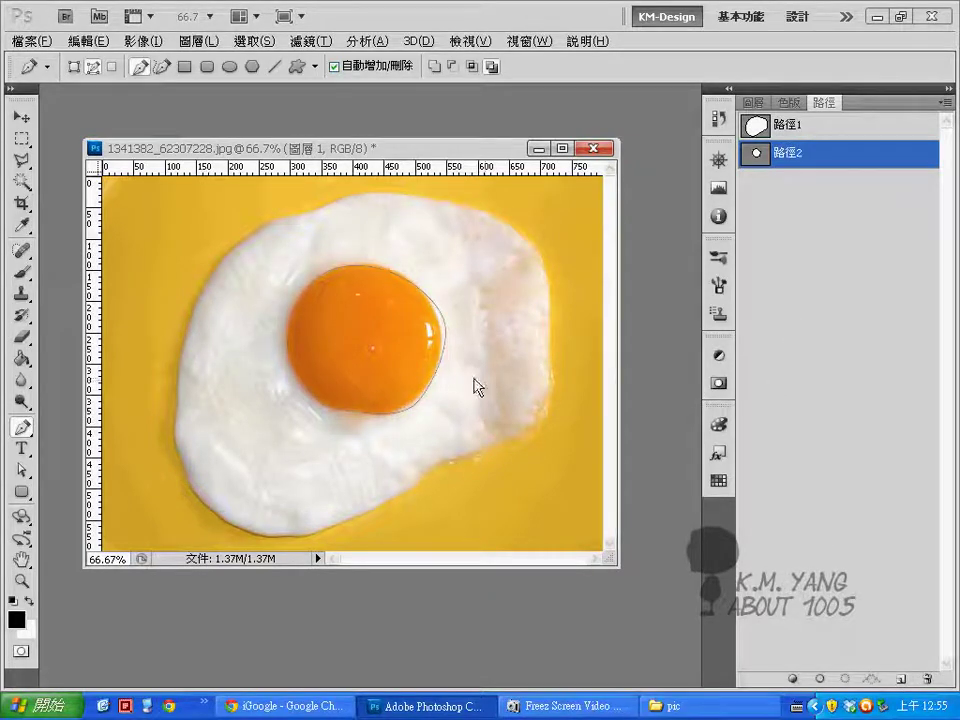
# - Deselect 路徑2 and outline the glossy highlight on the yolk's right side with anchors
pyautogui.click(790, 240)
pyautogui.click(417, 303)
pyautogui.click(421, 321)
pyautogui.click(427, 340)
pyautogui.click(425, 353)
pyautogui.moveTo(430, 365); pyautogui.dragTo(424, 325)
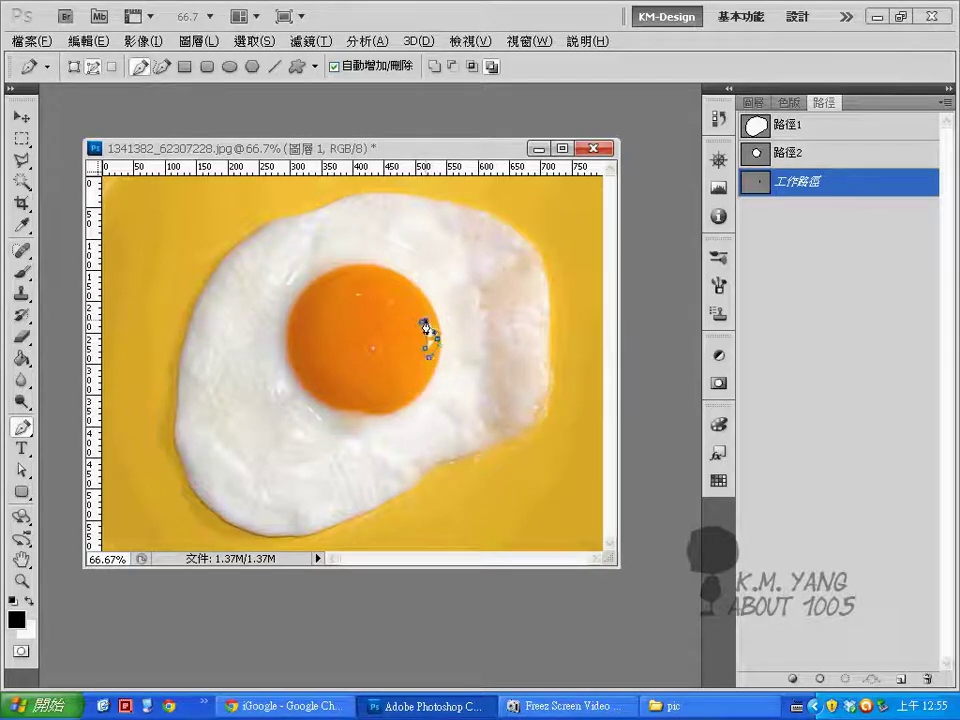
pyautogui.press('Delete')
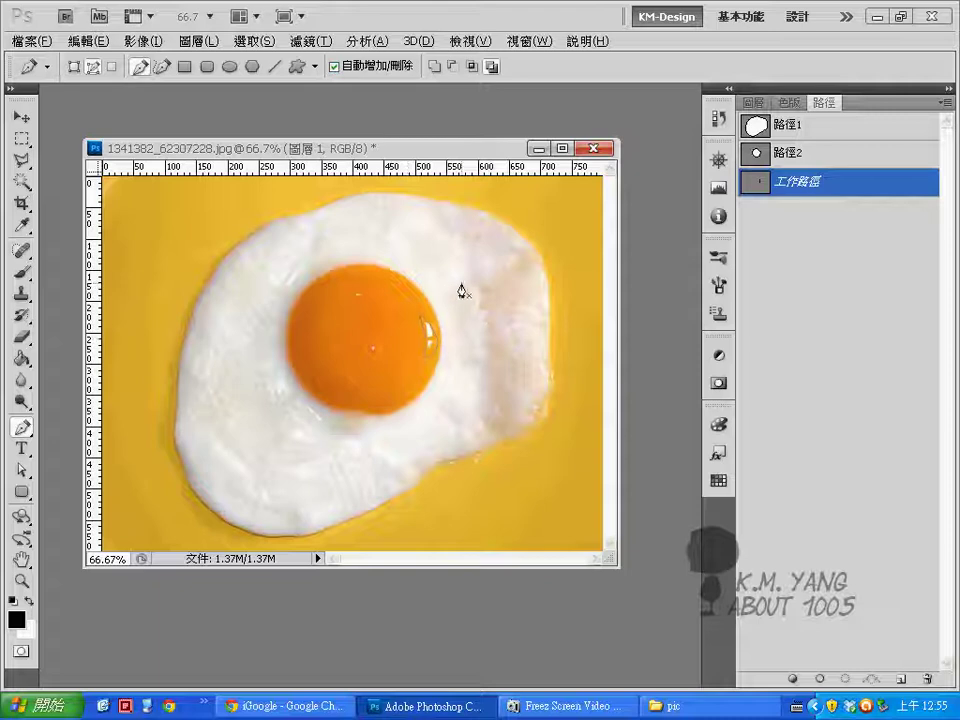
# - Zoom in on the yolk and switch to the Convert Anchor Point Tool
pyautogui.click(20, 580)
pyautogui.moveTo(391, 284); pyautogui.dragTo(450, 441)
pyautogui.moveTo(20, 425); pyautogui.dragTo(66, 496)
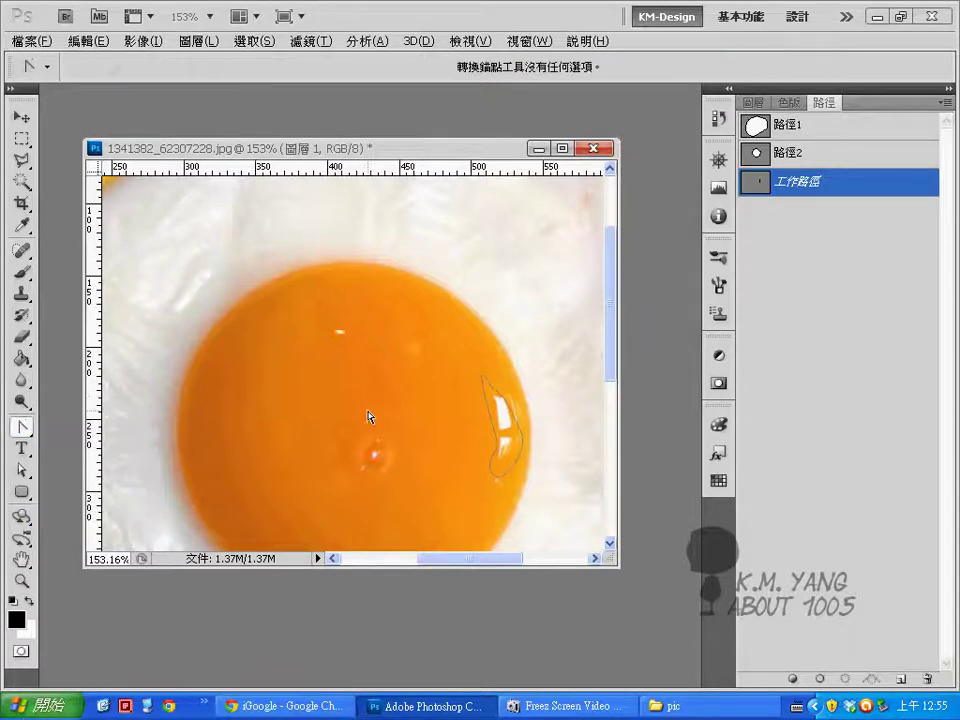
# - Reshape the highlight path's anchors and curve handles to hug the glint, then deselect it
pyautogui.click(487, 385)
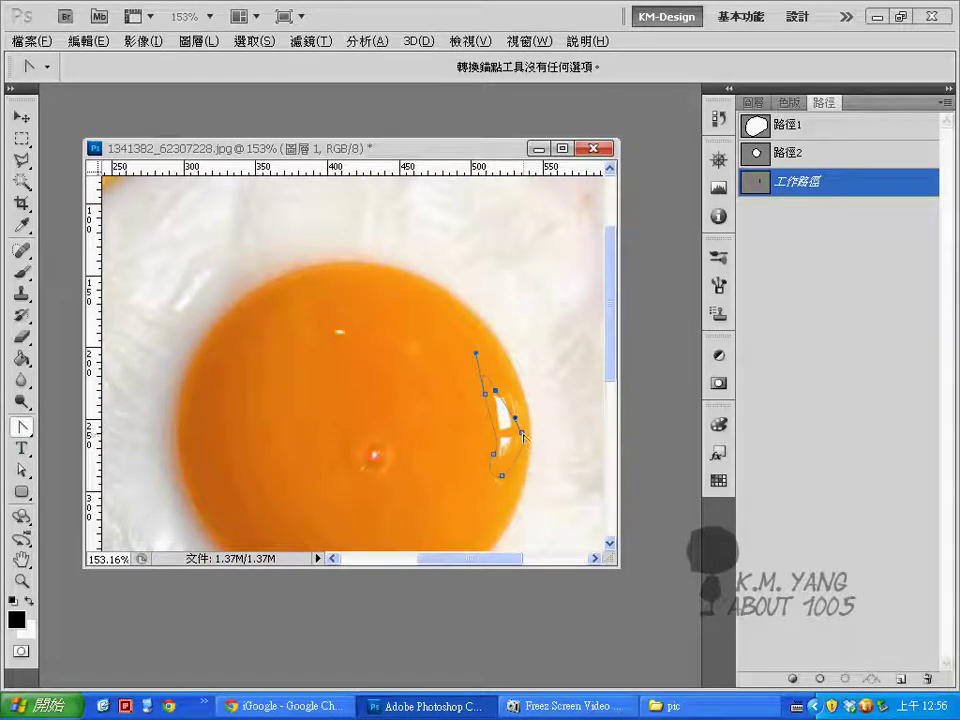
pyautogui.moveTo(523, 432); pyautogui.dragTo(522, 424)
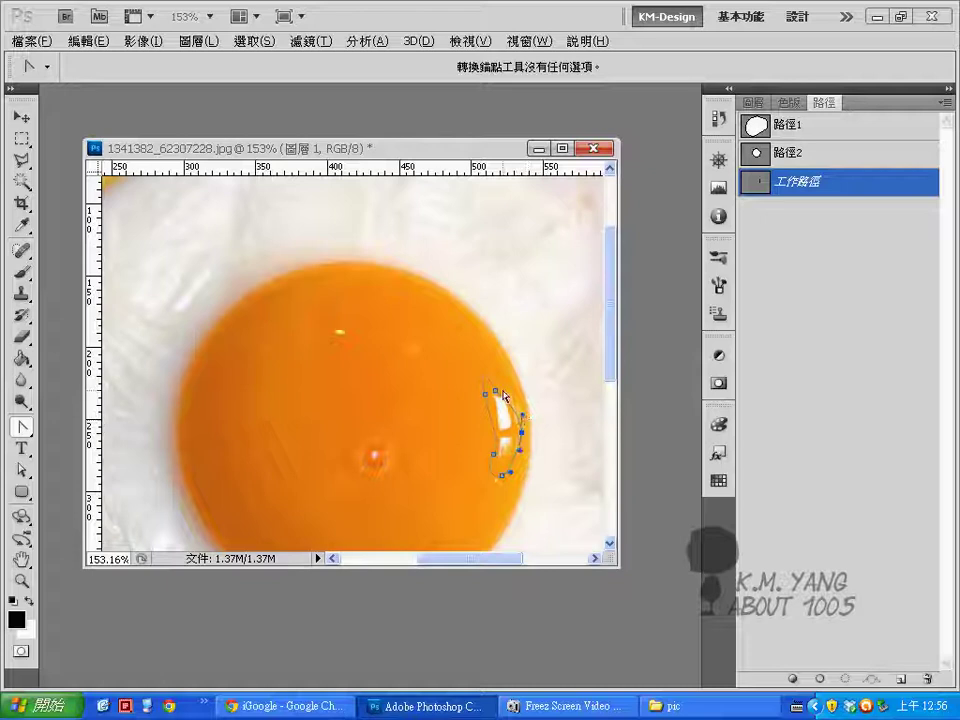
pyautogui.click(21, 426)
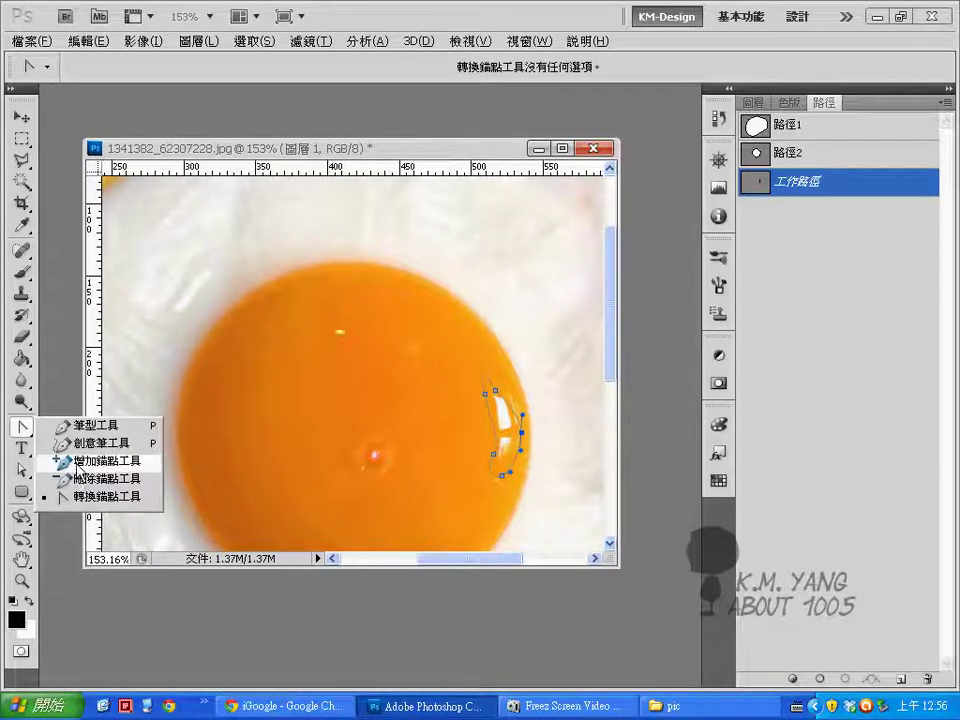
pyautogui.click(104, 478)
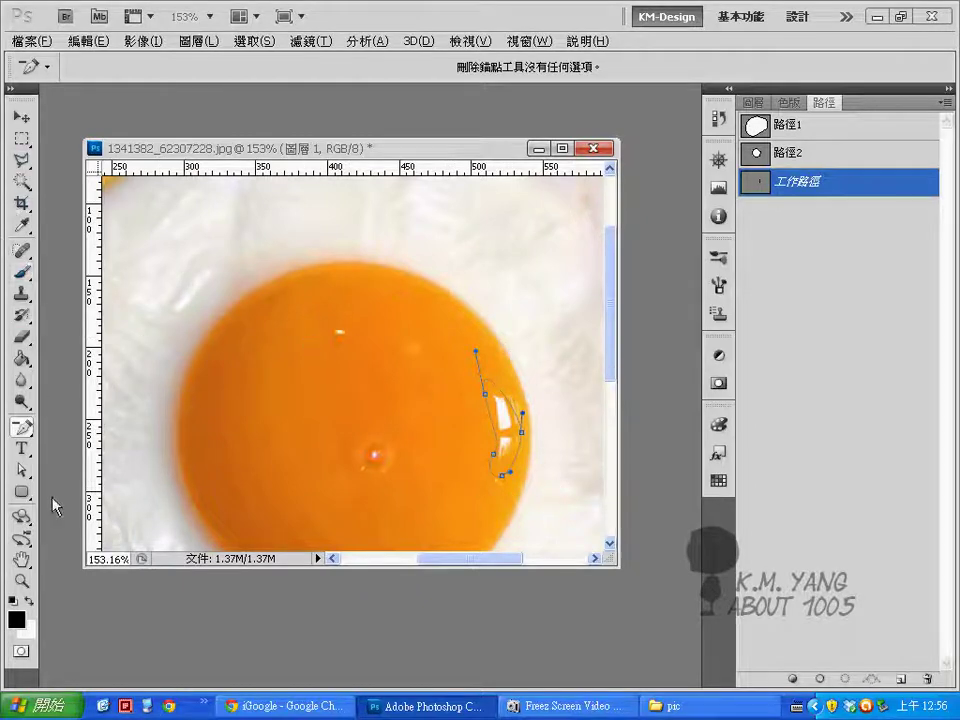
pyautogui.press('a')
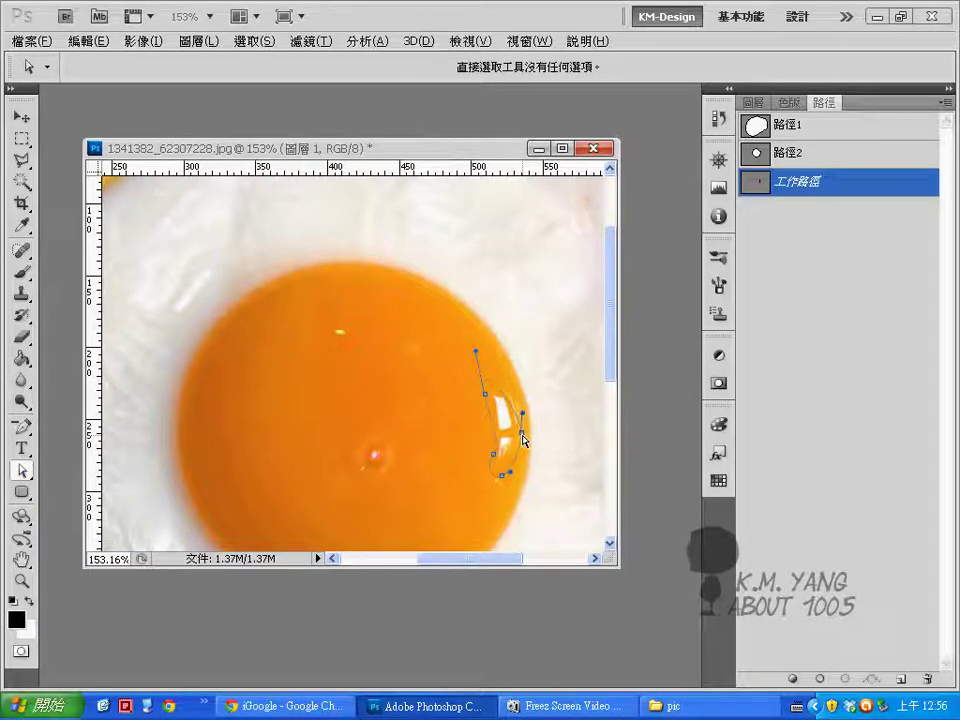
pyautogui.moveTo(494, 459); pyautogui.dragTo(500, 451)
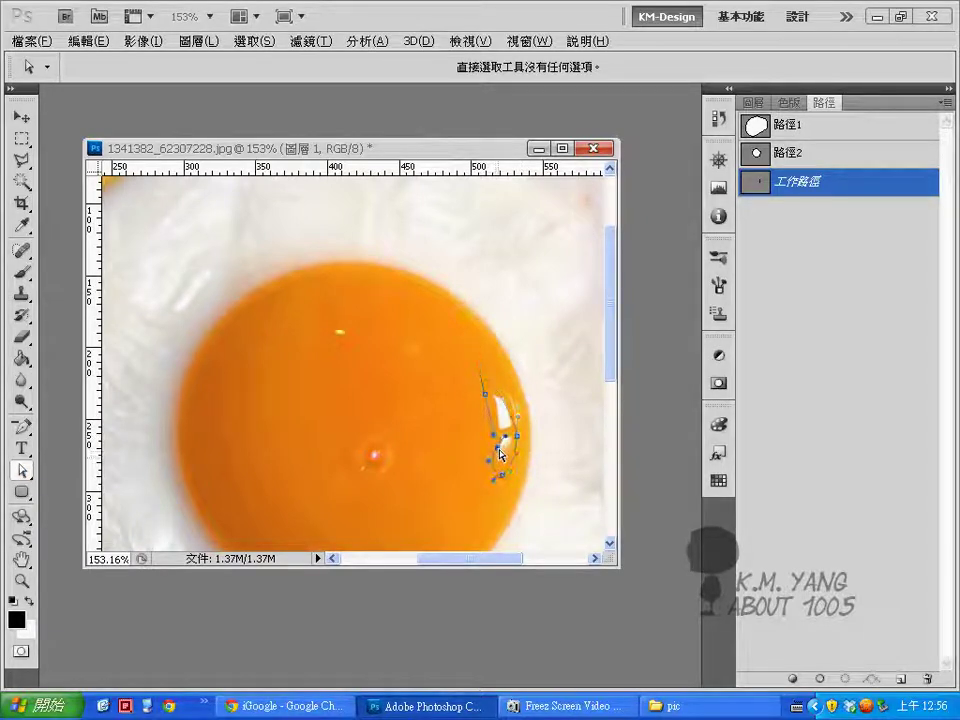
pyautogui.moveTo(21, 427); pyautogui.dragTo(100, 495)
pyautogui.click(485, 394)
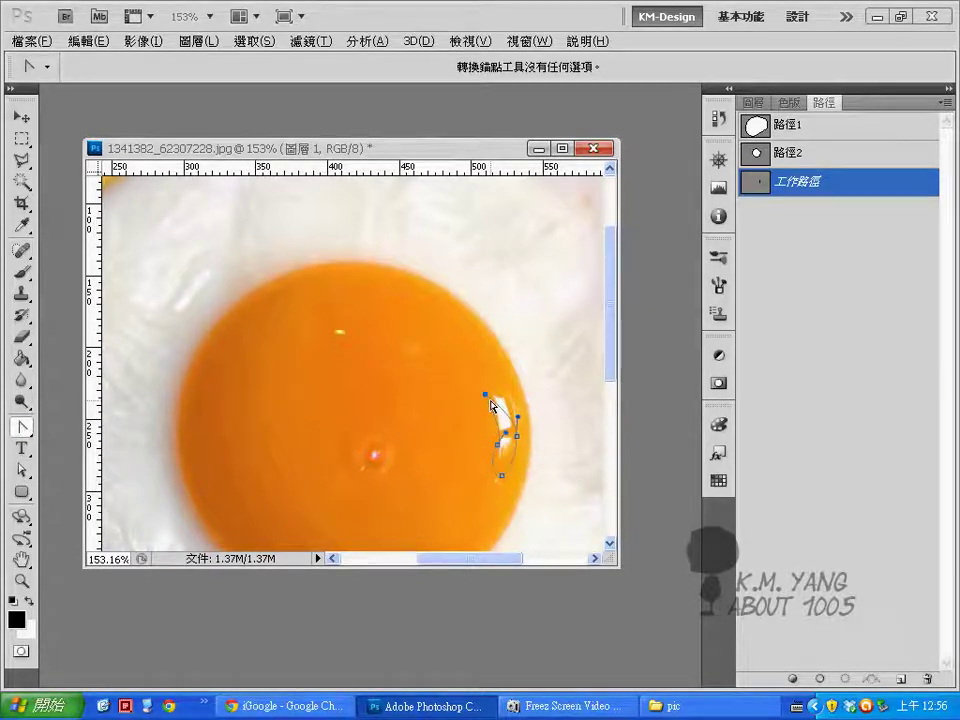
pyautogui.moveTo(486, 395); pyautogui.dragTo(476, 404)
pyautogui.click(820, 243)
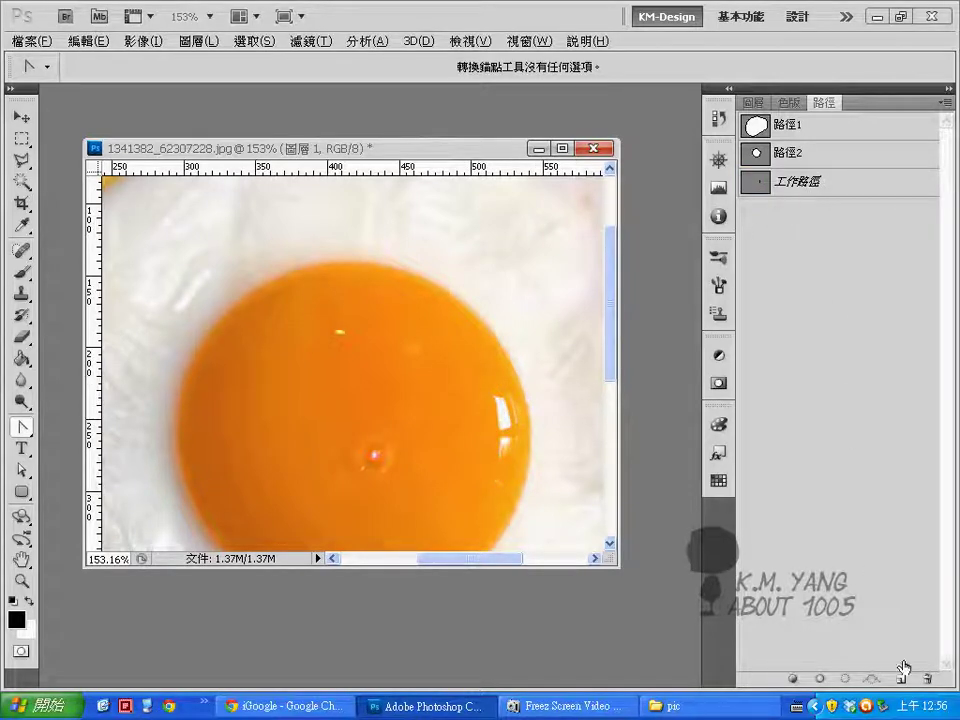
# - Save the highlight outline as 路徑3 and check 路徑1, 路徑2 and 路徑3 in turn
pyautogui.moveTo(903, 670); pyautogui.dragTo(901, 678)
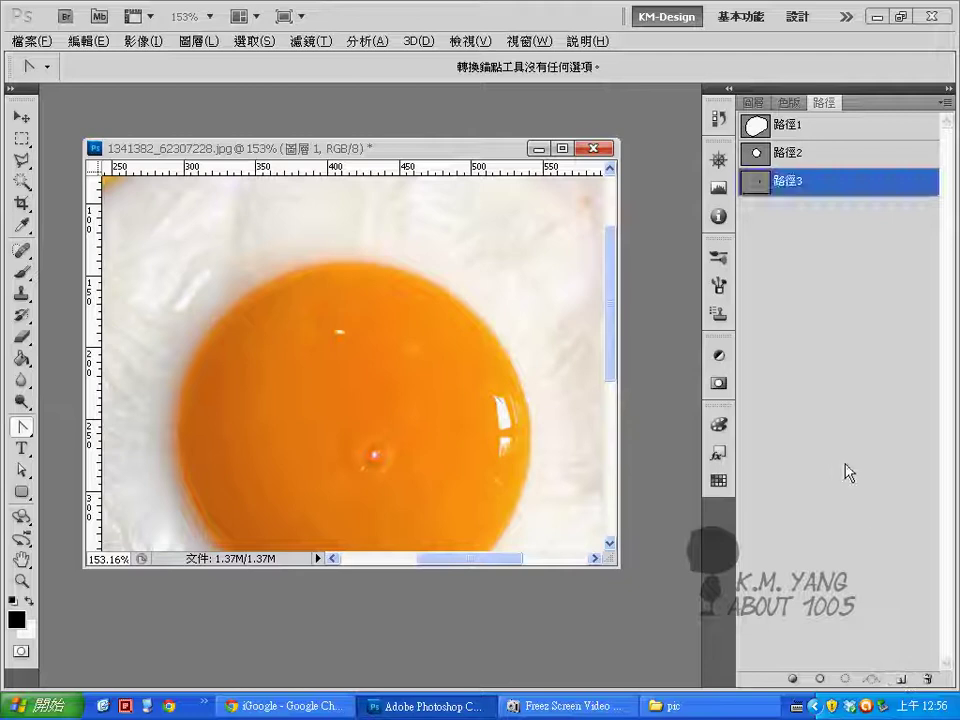
pyautogui.click(790, 232)
pyautogui.click(805, 128)
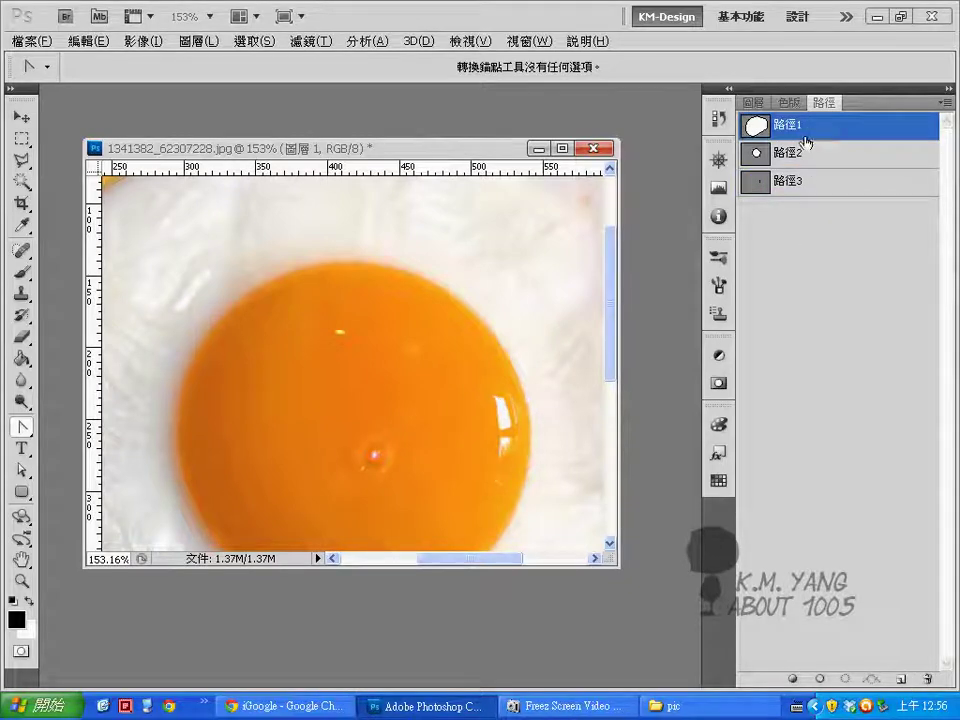
pyautogui.click(803, 153)
pyautogui.click(797, 182)
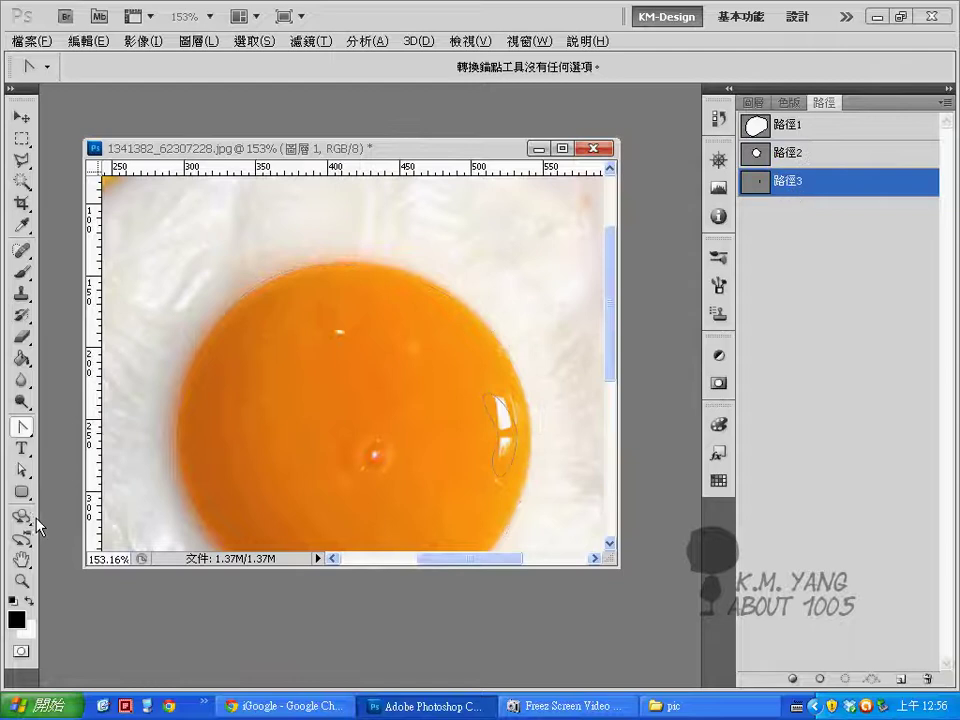
# - Fit the whole image on screen and hide the 路徑3 outline
pyautogui.click(21, 560)
pyautogui.doubleClick(21, 560)
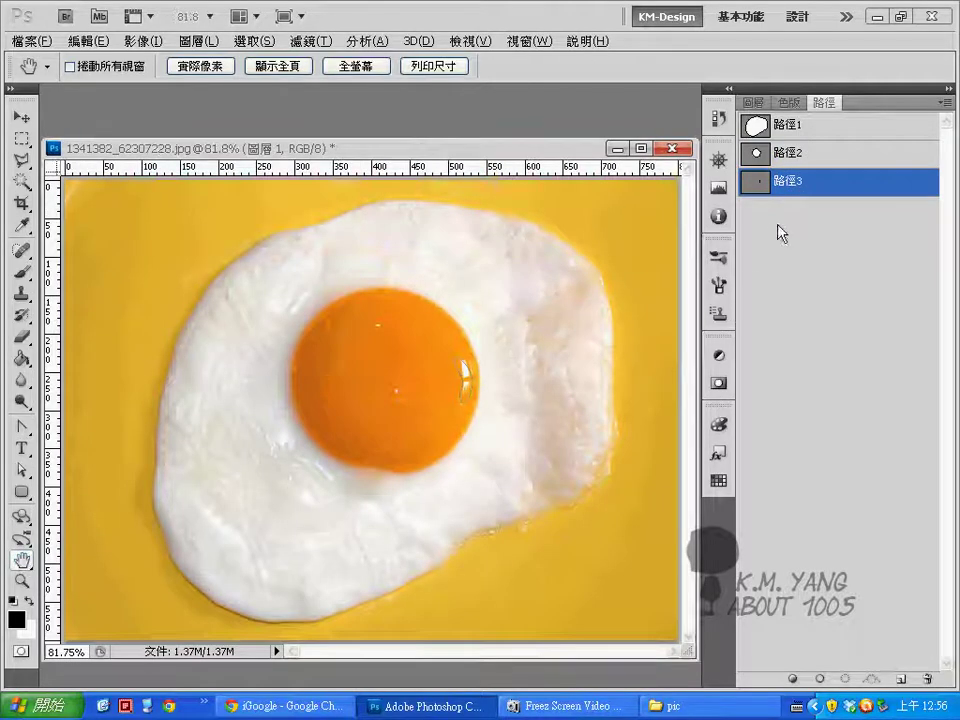
pyautogui.click(791, 251)
# - Hide the 背景 photo layer and load 路徑1 as a selection
pyautogui.click(753, 103)
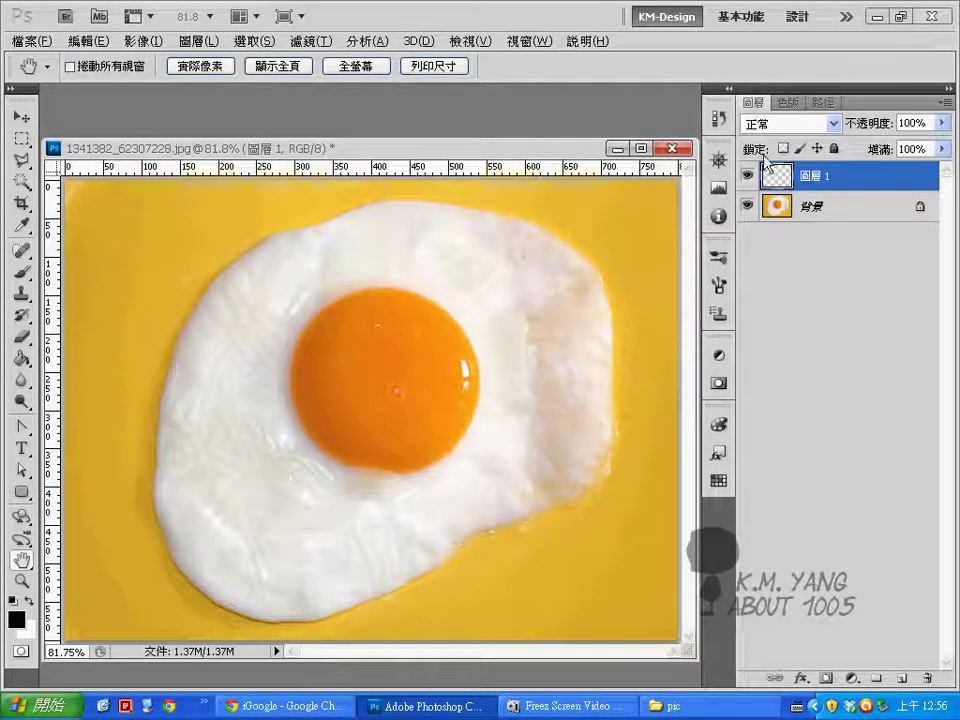
pyautogui.click(747, 208)
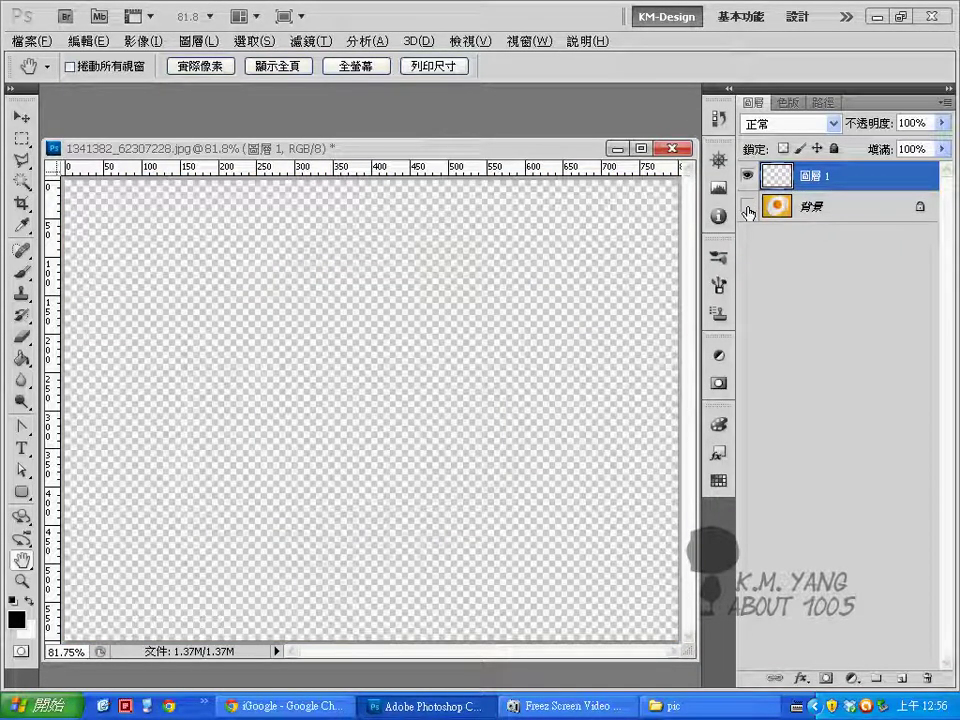
pyautogui.click(823, 103)
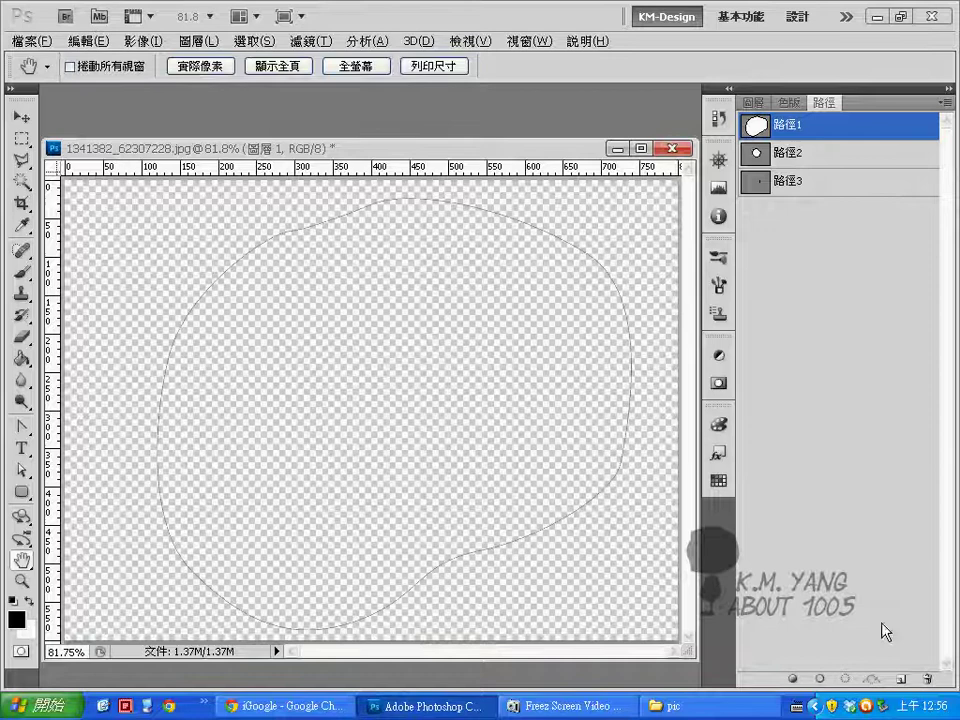
pyautogui.click(845, 678)
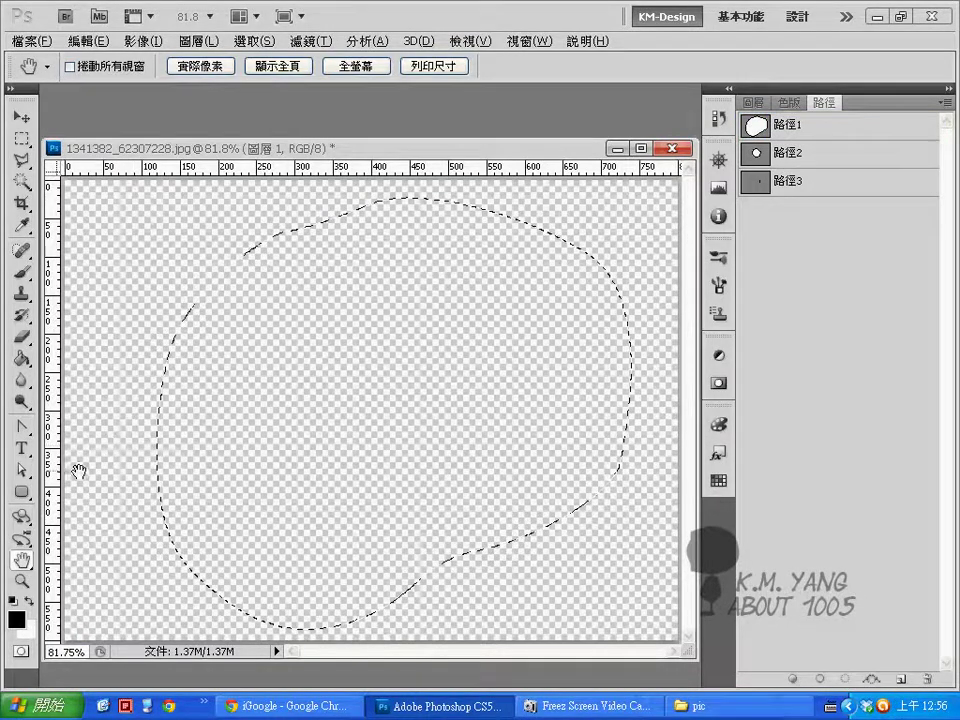
# - Fill the egg-white selection with pure white using the Paint Bucket, then deselect
pyautogui.click(21, 358)
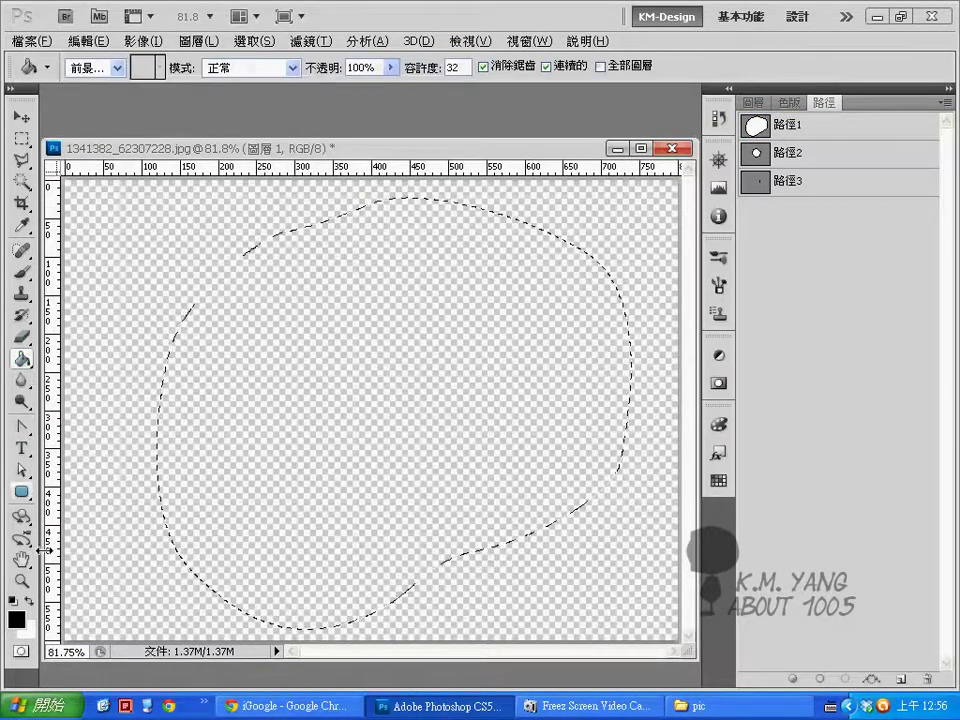
pyautogui.click(16, 619)
pyautogui.moveTo(441, 336); pyautogui.dragTo(312, 204)
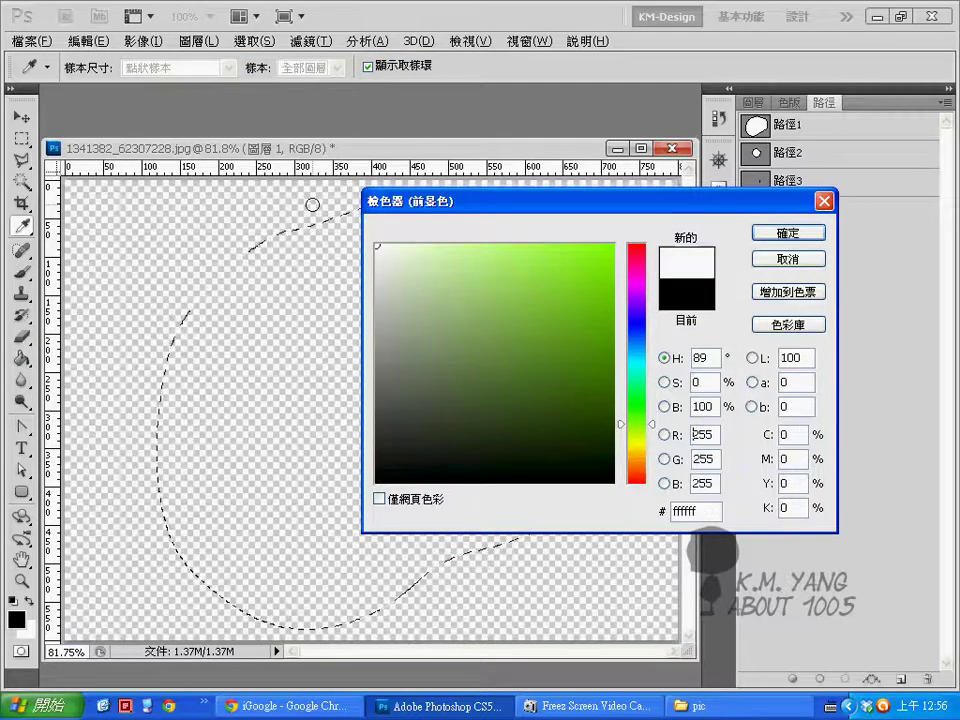
pyautogui.click(790, 233)
pyautogui.click(330, 297)
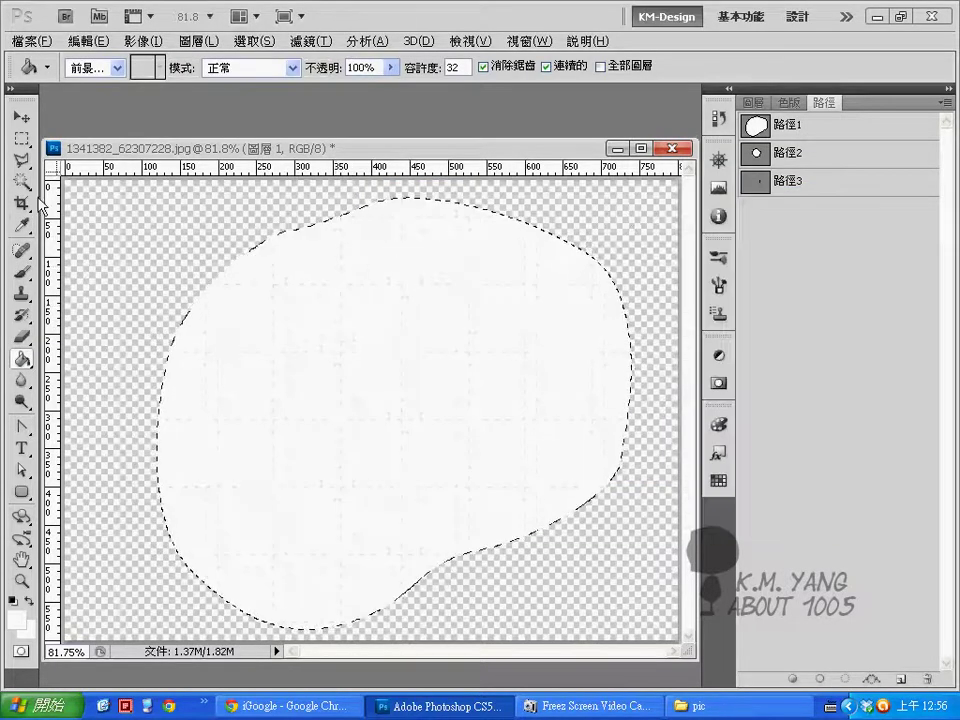
pyautogui.click(21, 138)
pyautogui.click(139, 221)
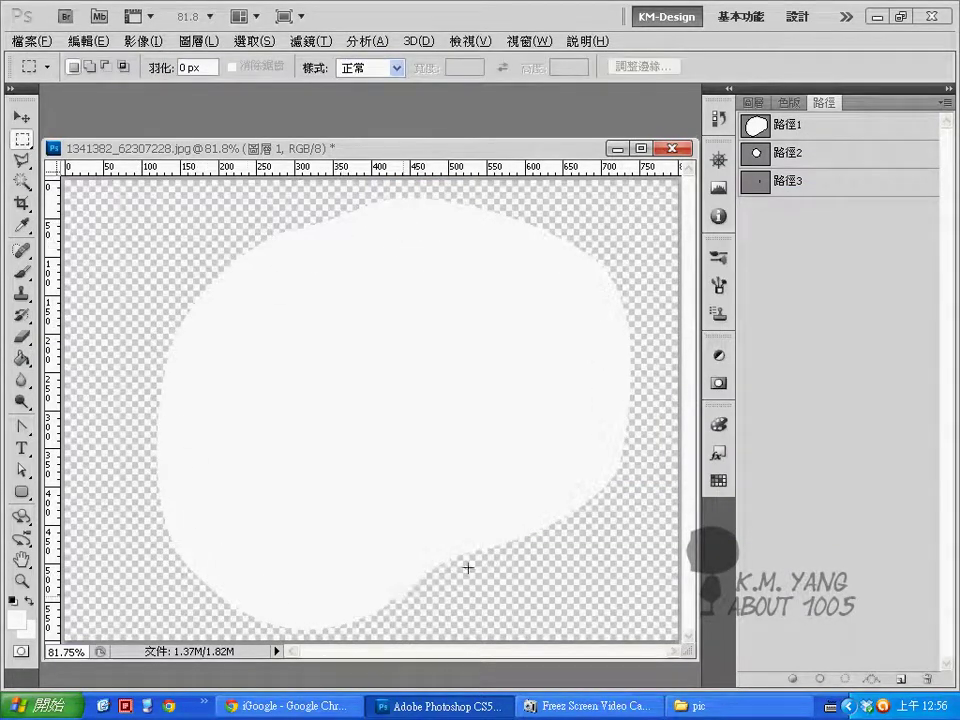
# - Load 路徑2 as a selection and add new layer 圖層 2 for the yolk
pyautogui.click(845, 155)
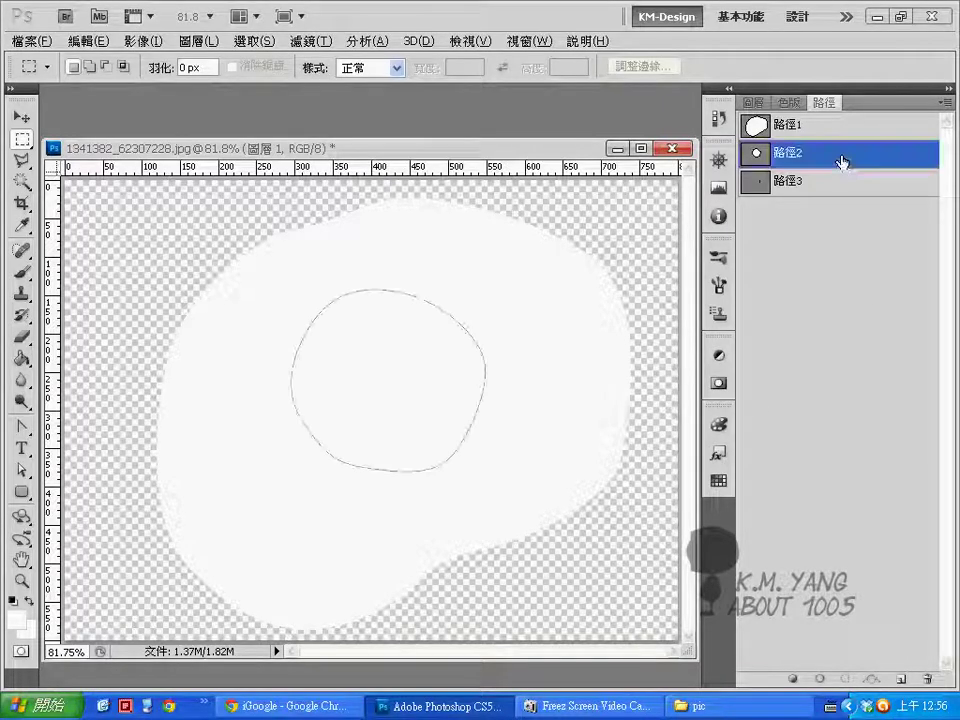
pyautogui.click(845, 680)
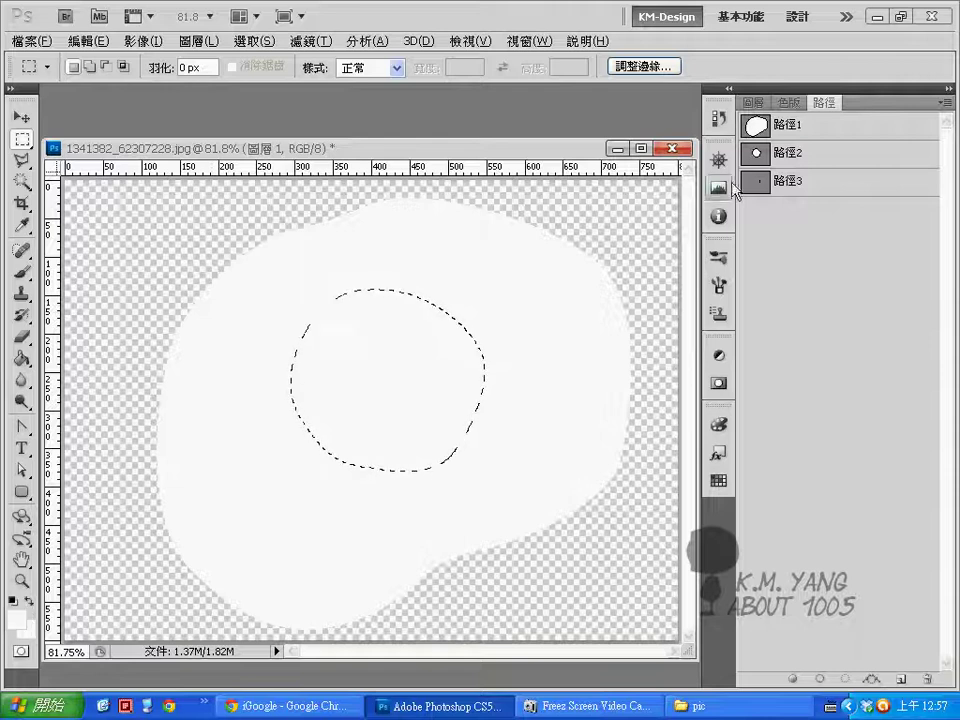
pyautogui.click(756, 103)
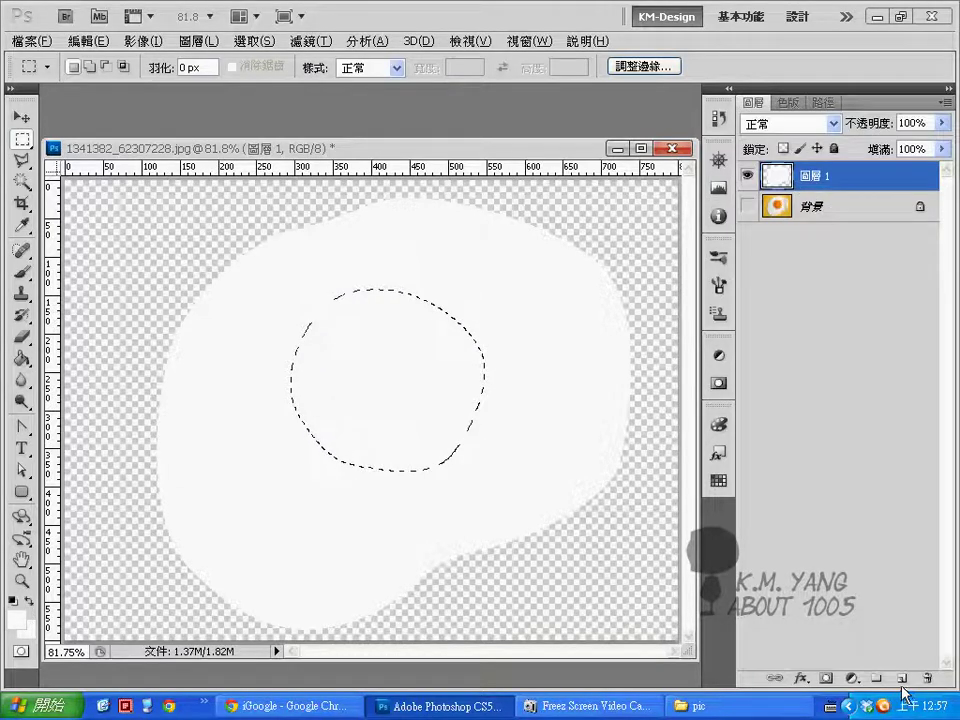
pyautogui.click(902, 680)
# - Set the foreground colour to orange ffa200 and fill the yolk selection with it
pyautogui.click(20, 622)
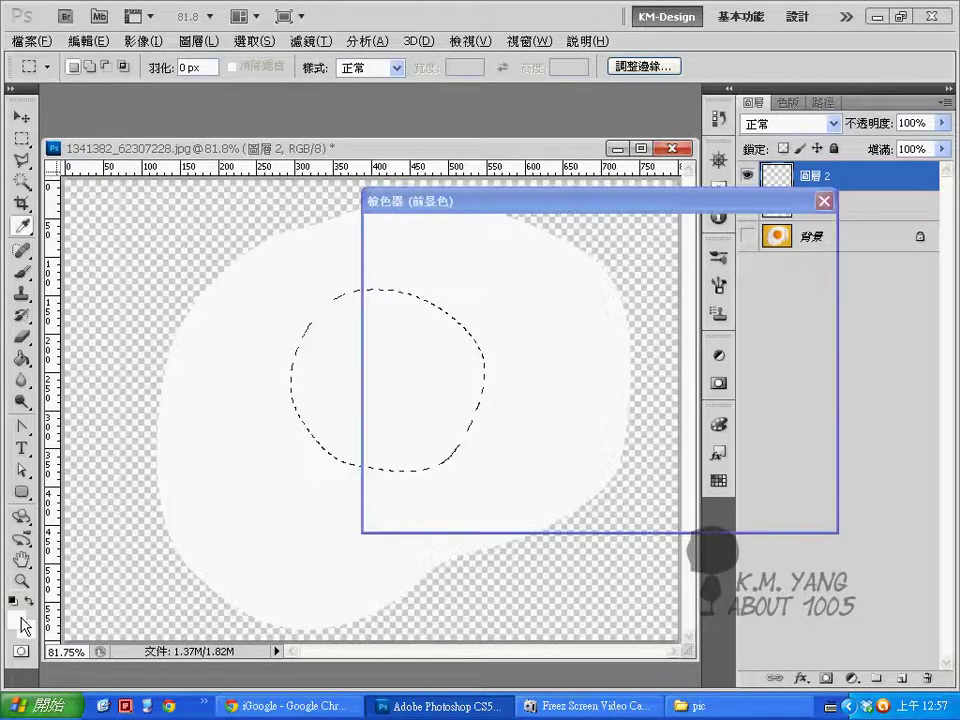
pyautogui.click(646, 453)
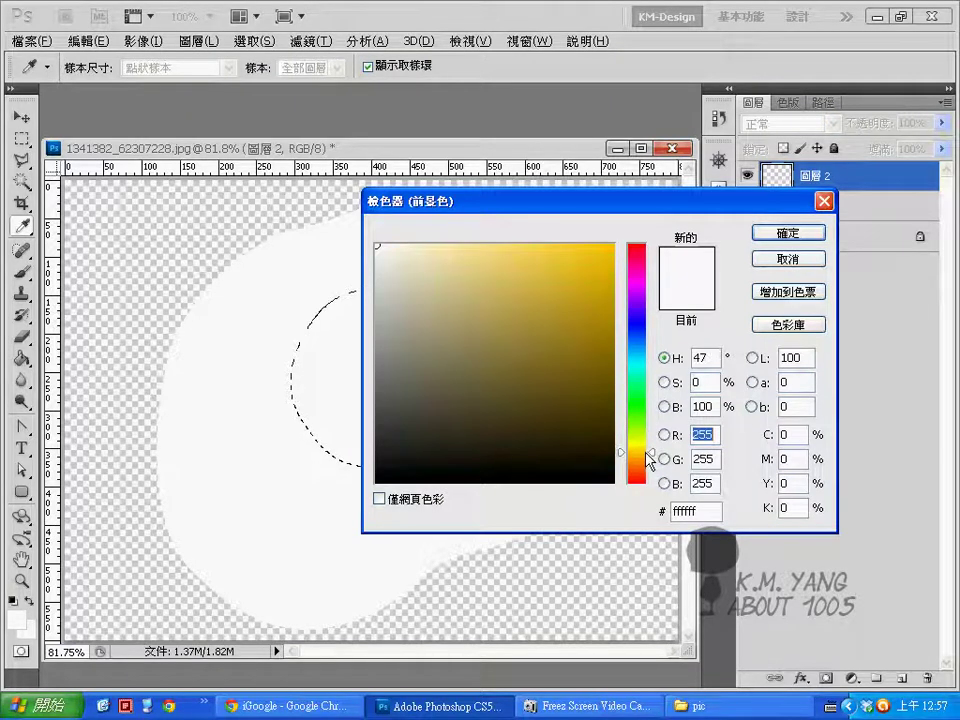
pyautogui.moveTo(645, 452); pyautogui.dragTo(636, 457)
pyautogui.moveTo(590, 256); pyautogui.dragTo(628, 214)
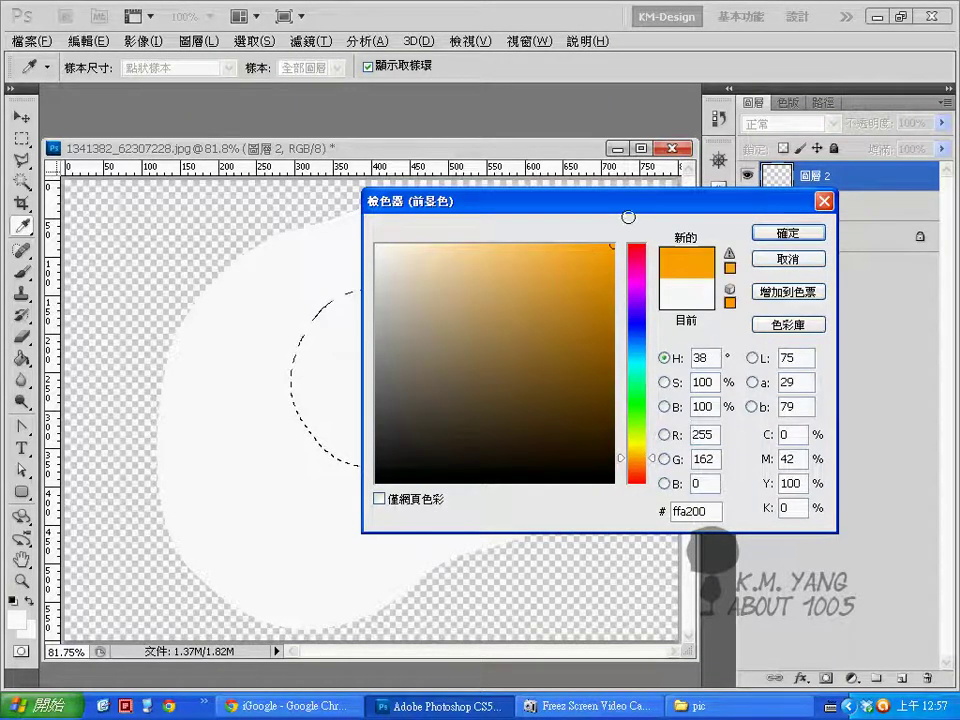
pyautogui.click(780, 236)
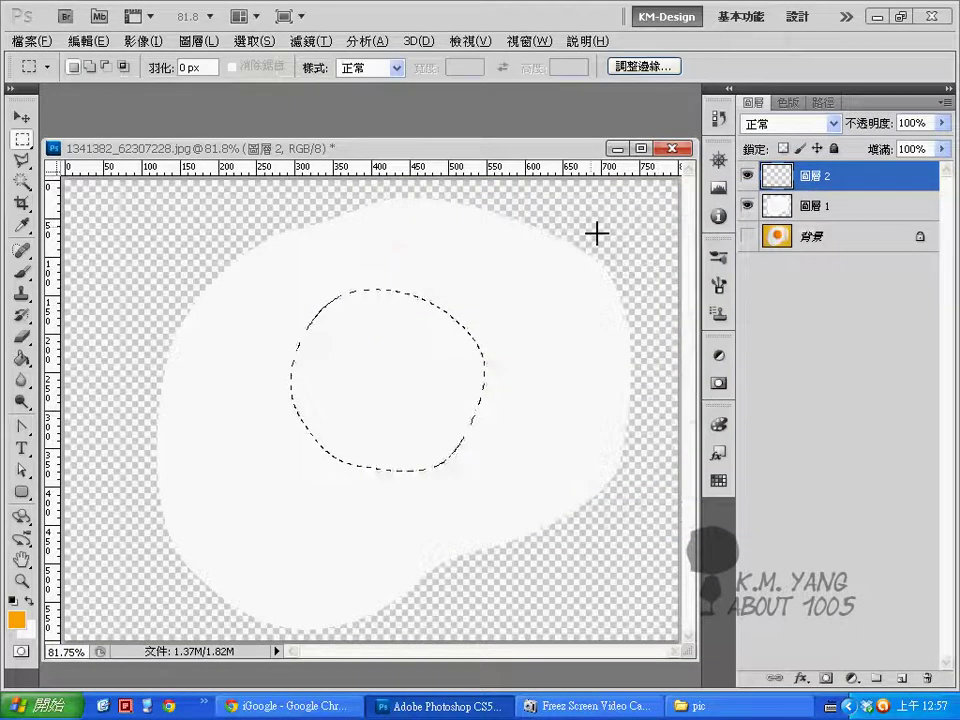
pyautogui.click(20, 358)
pyautogui.click(362, 392)
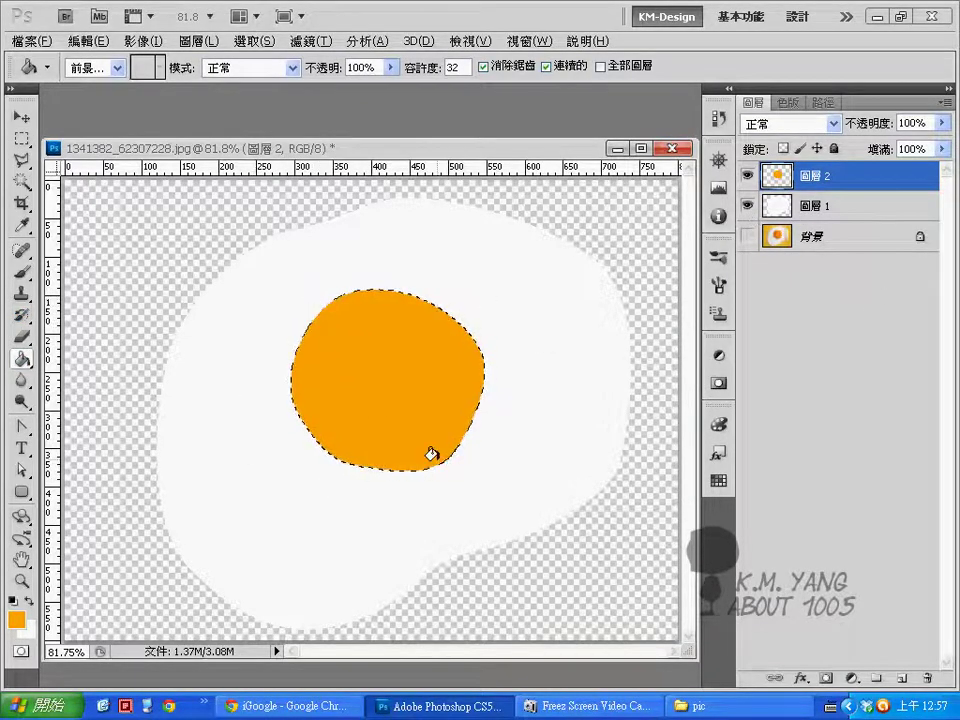
pyautogui.click(823, 103)
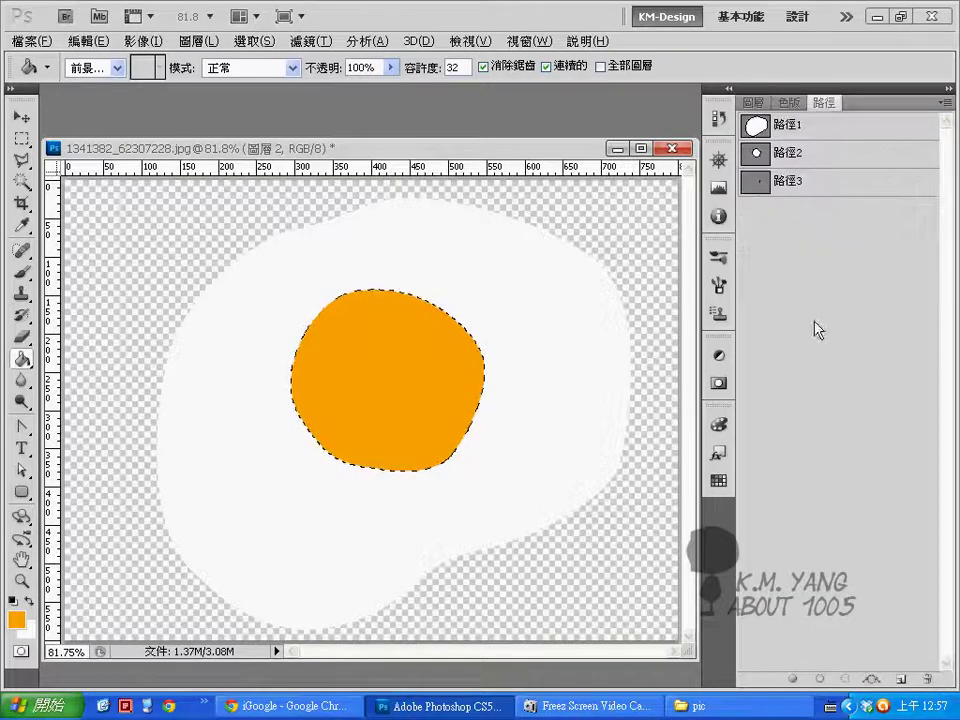
# - Add new layer 圖層 3 and load the highlight path 路徑3 as a selection
pyautogui.click(753, 102)
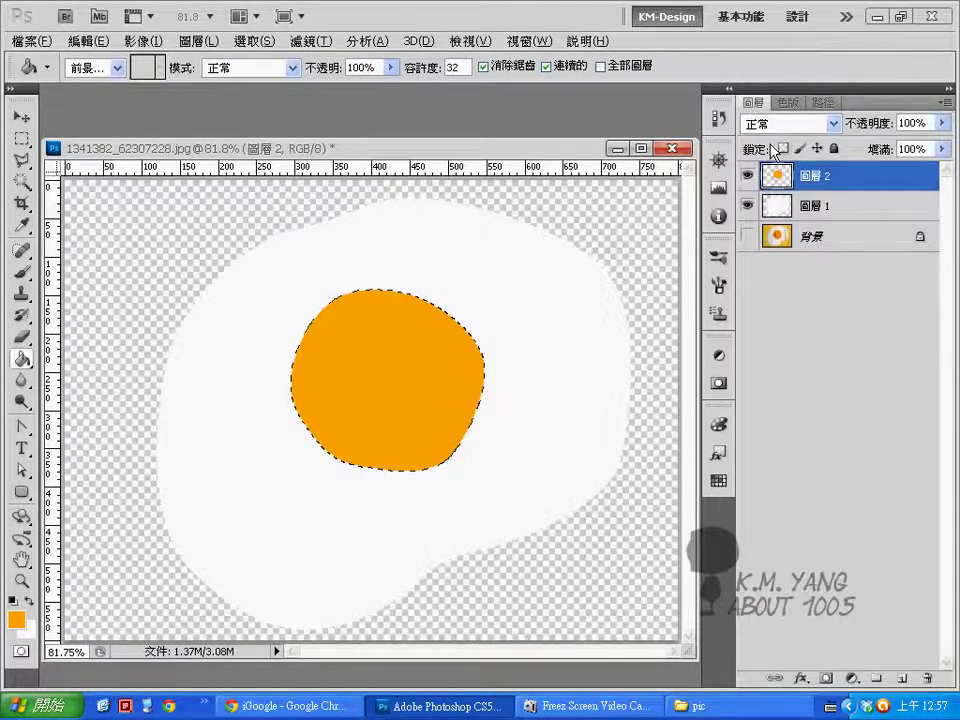
pyautogui.click(902, 678)
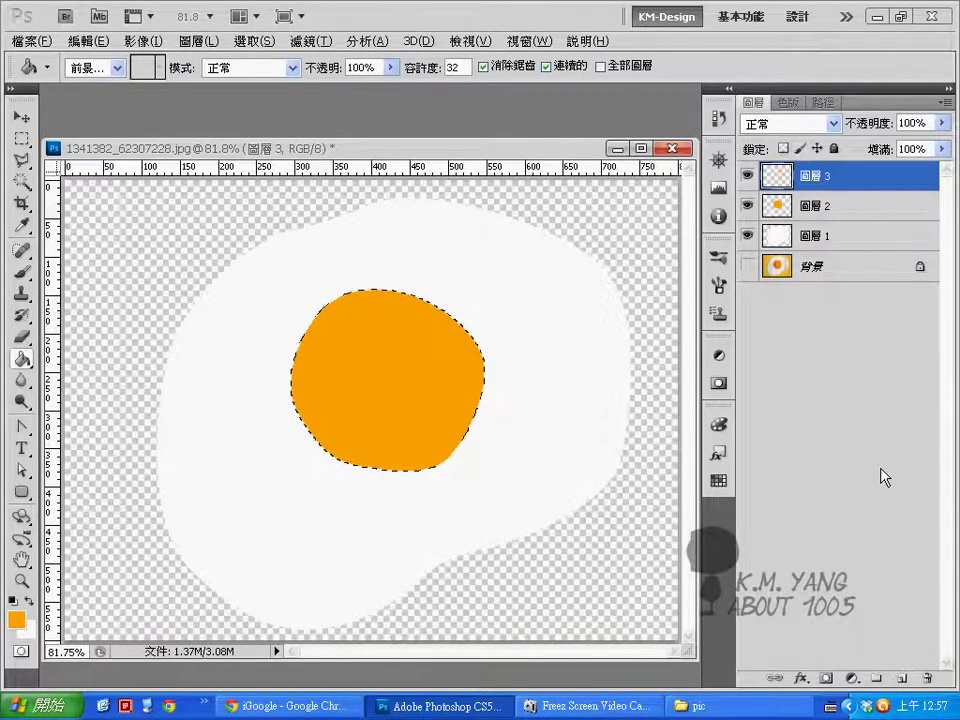
pyautogui.click(823, 103)
pyautogui.click(798, 186)
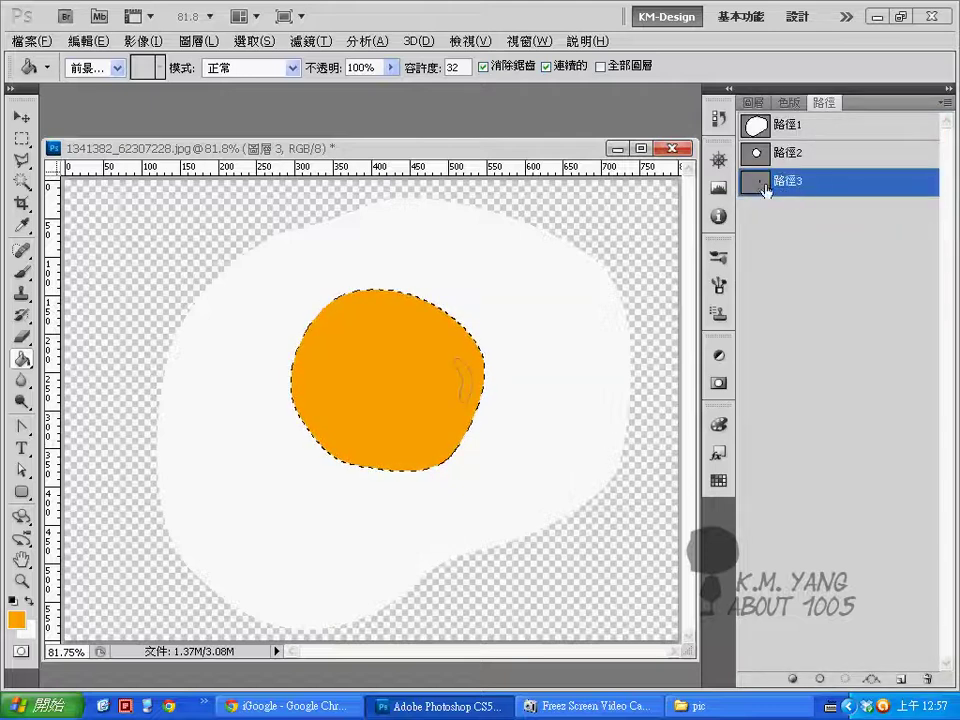
pyautogui.click(843, 680)
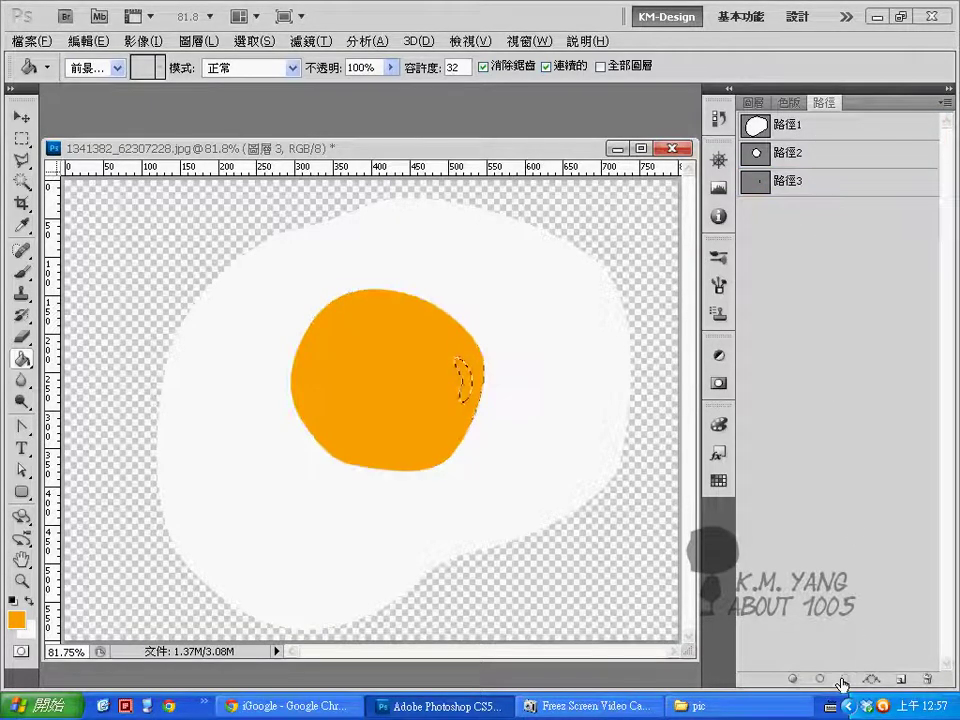
pyautogui.click(753, 102)
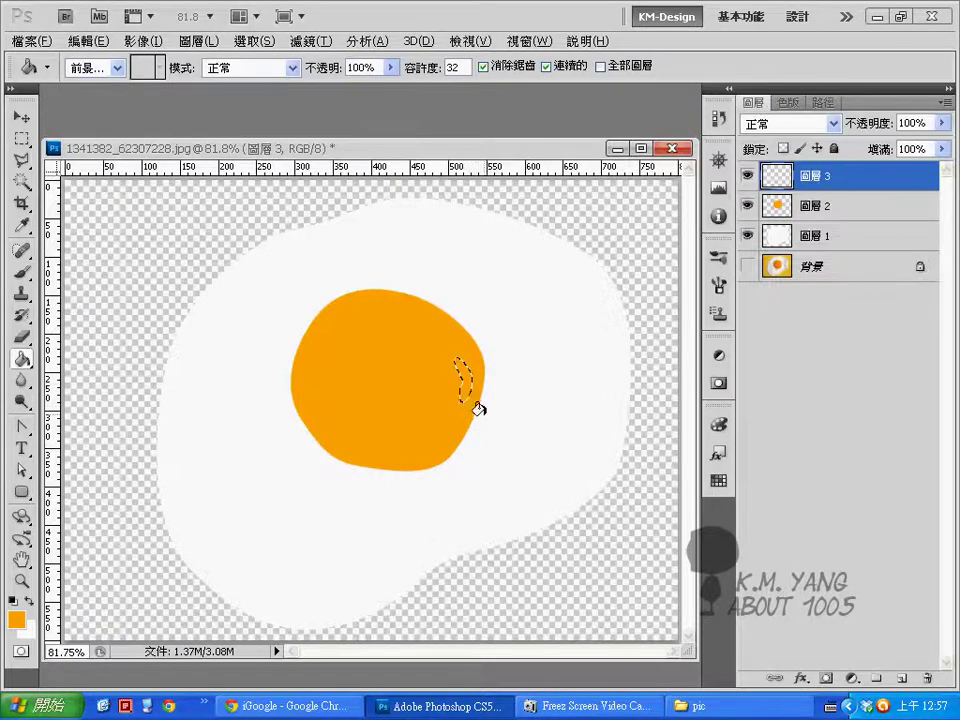
# - Set the foreground to the egg's white, fill the highlight selection, and deselect
pyautogui.click(17, 619)
pyautogui.click(352, 234)
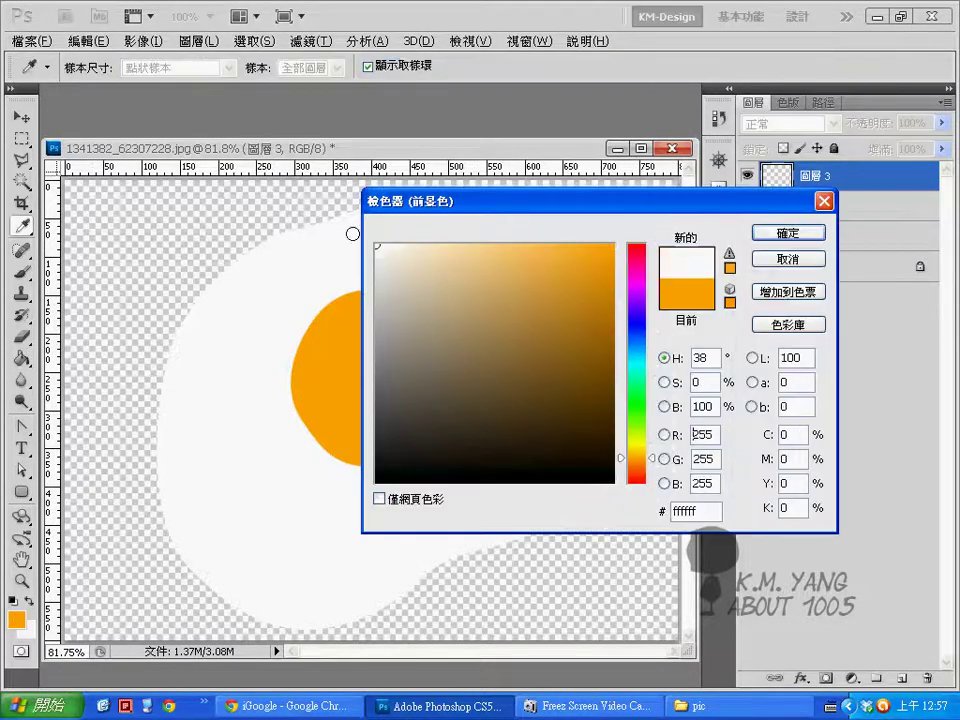
pyautogui.click(812, 236)
pyautogui.click(464, 386)
pyautogui.click(21, 139)
pyautogui.hotkey('ctrl', 'd')
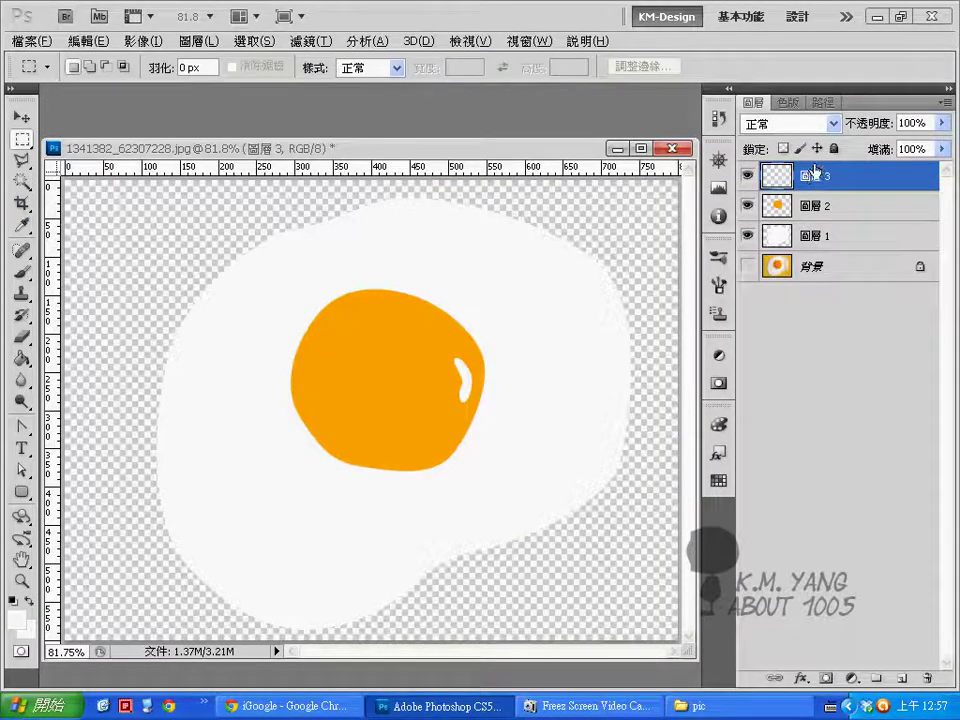
pyautogui.click(878, 400)
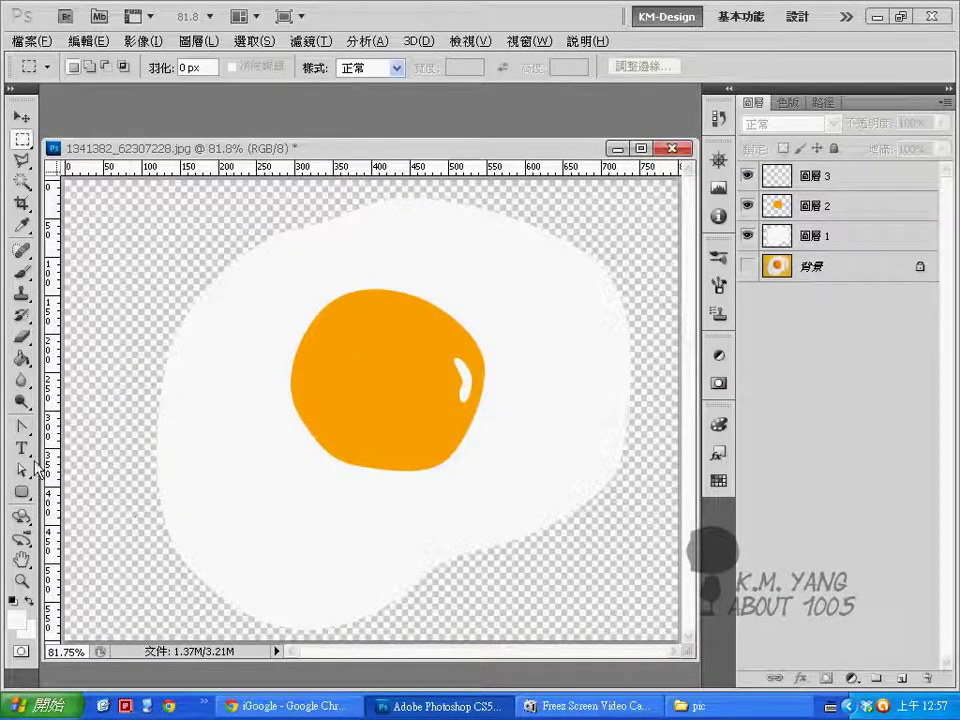
# - Switch back to the Pen Tool from the path tools group
pyautogui.click(21, 427)
pyautogui.click(21, 427)
pyautogui.click(90, 422)
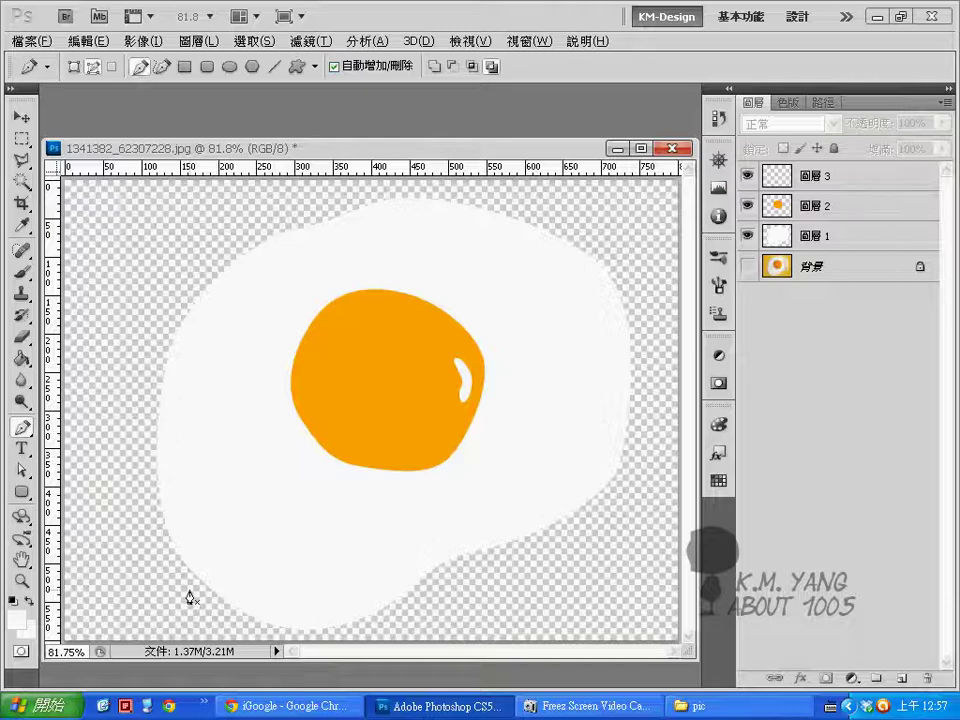